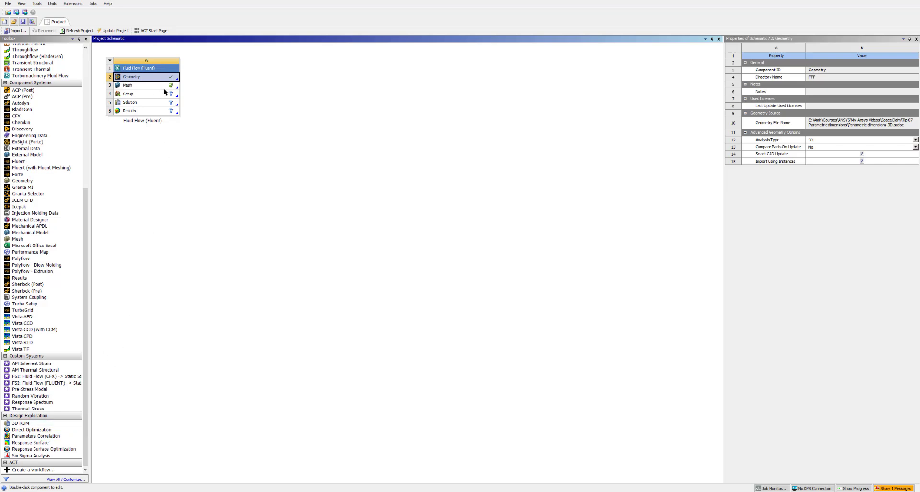
Bring the SpaceClaim geometry with the stepped block, ring and disk sketches to the front.
mouse_move(237, 491)
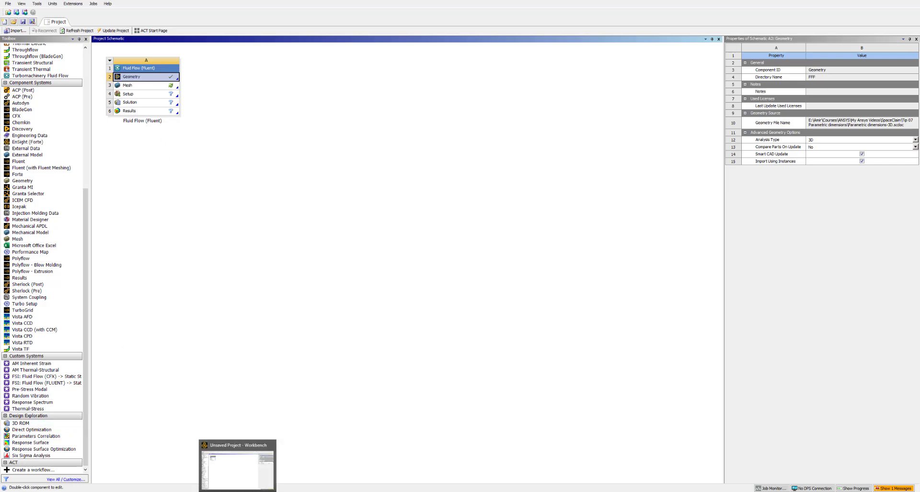
click(238, 491)
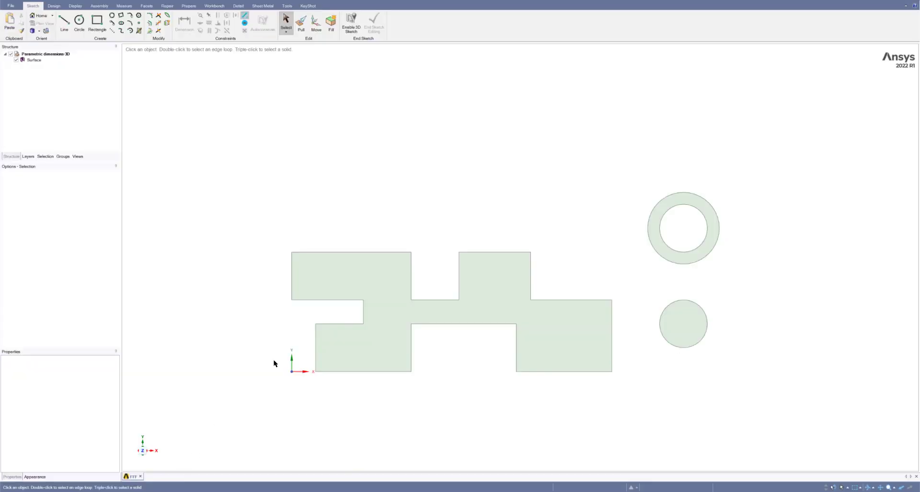
Pull the stepped block face upward into a solid exactly 30 mm tall.
mouse_move(489, 433)
shift+middle_down()
mouse_move(477, 366)
mouse_move(450, 334)
shift+middle_up()
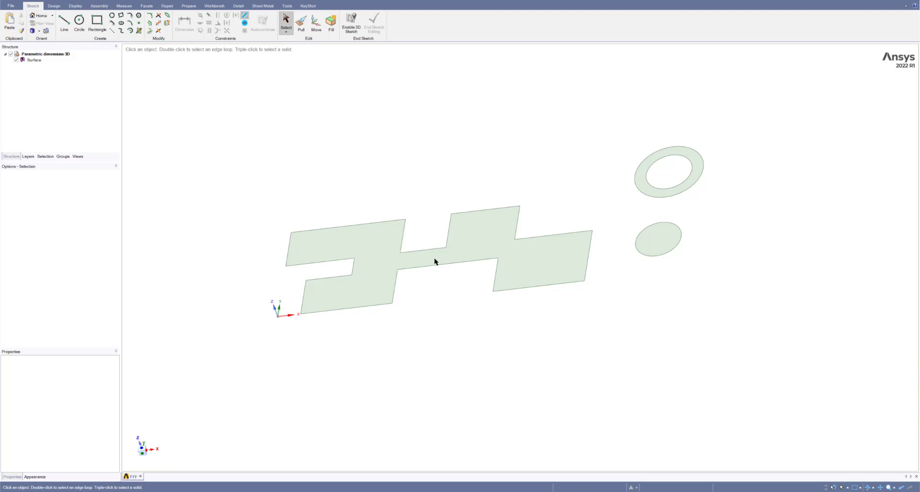
click(300, 21)
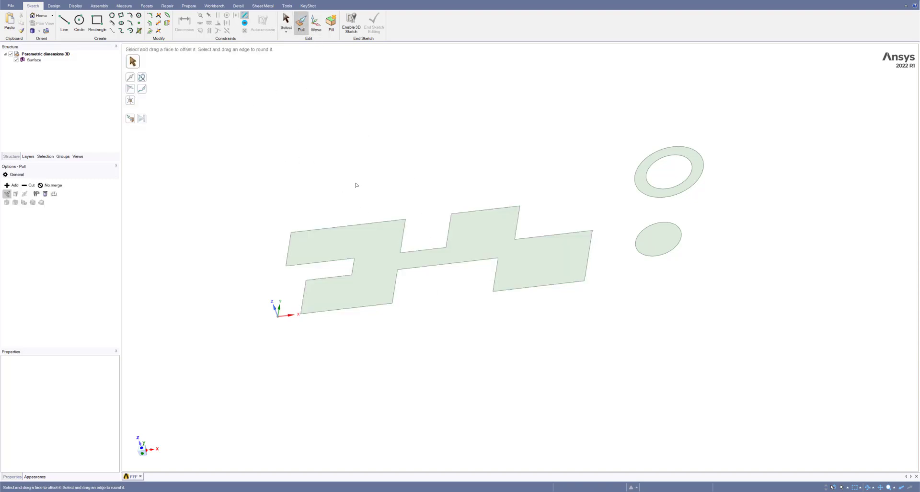
click(365, 249)
click(381, 252)
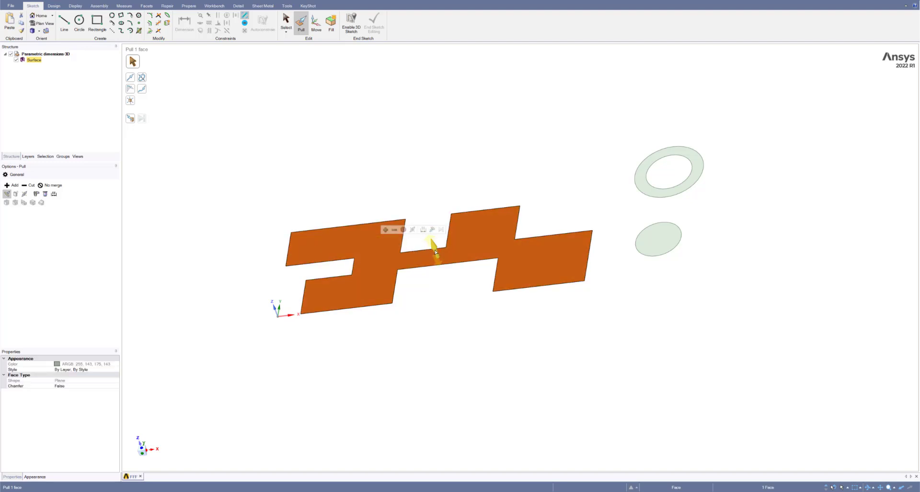
drag(405, 173, 398, 152)
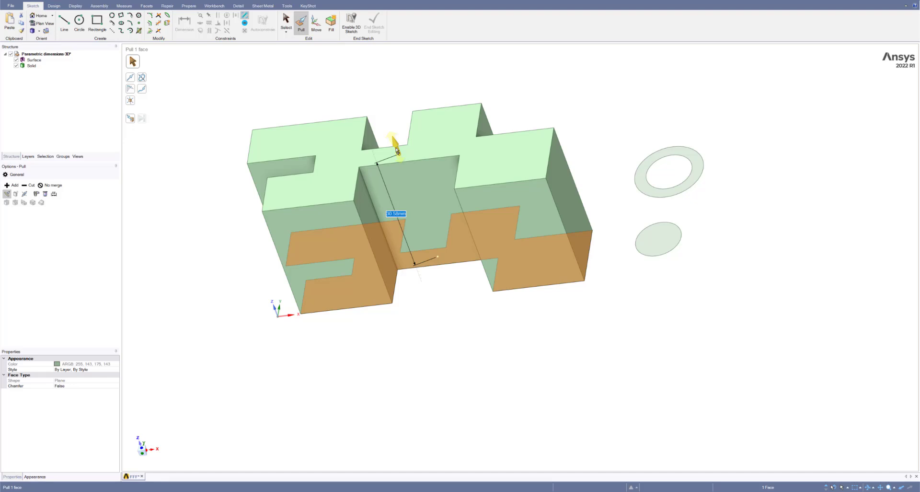
key(space)
text(30)
key(Return)
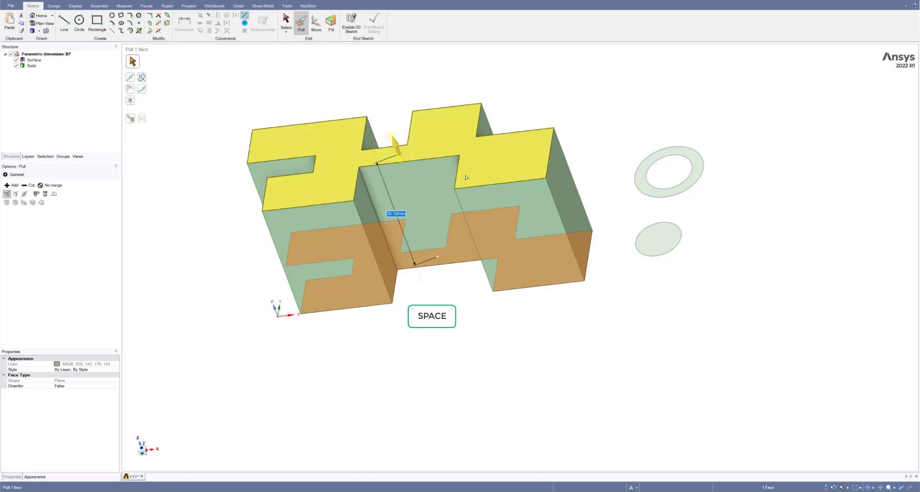
click(475, 347)
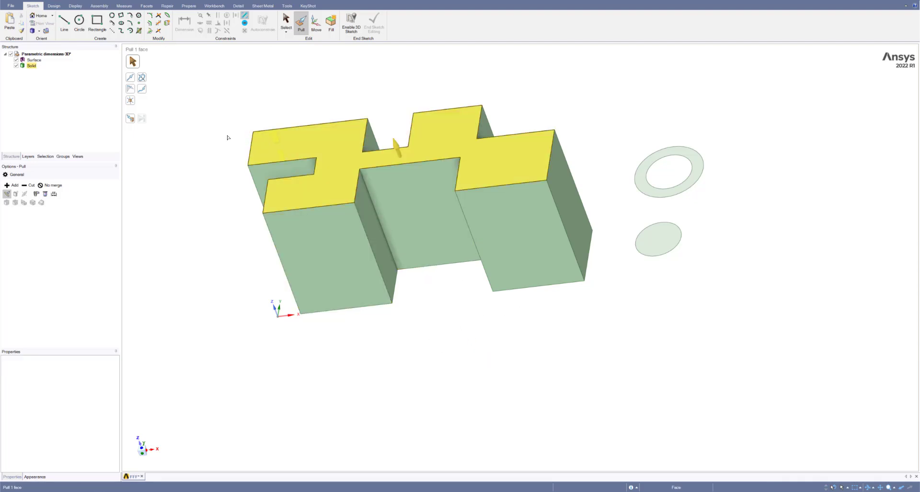
click(30, 66)
Rename the block solid to C01.
right_click(31, 65)
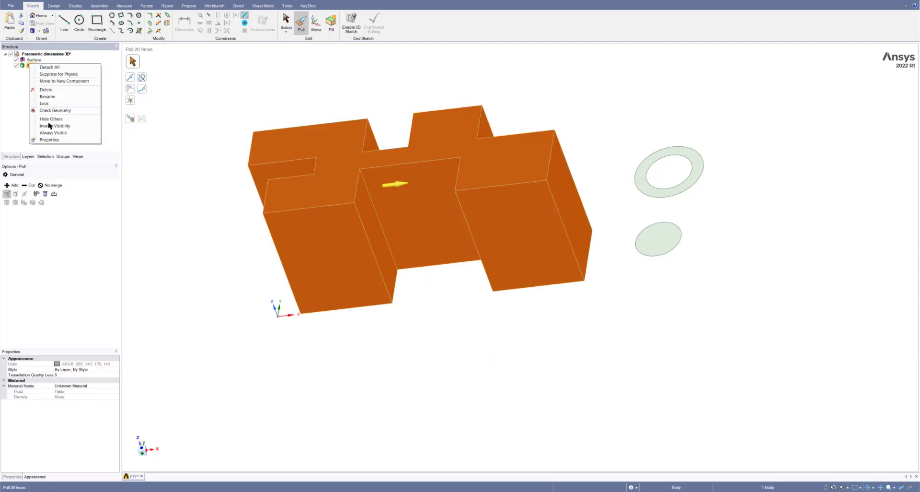
click(43, 98)
text(c)
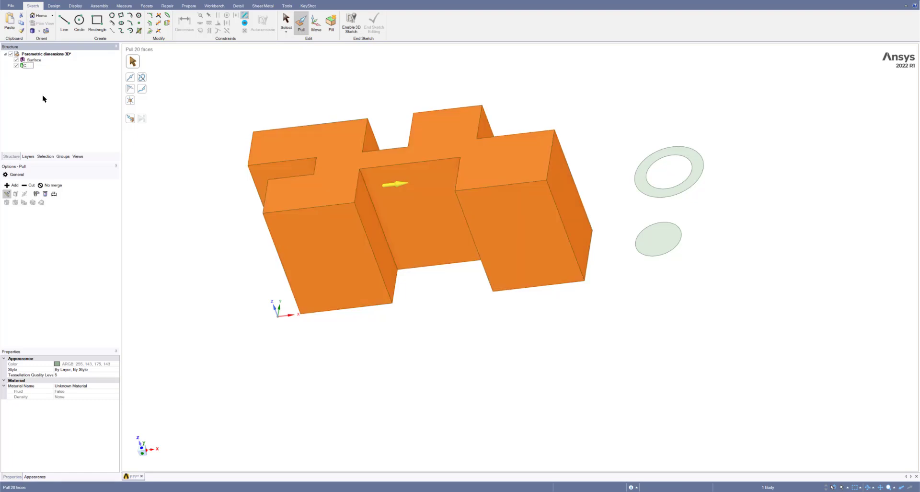
text(01)
key(Return)
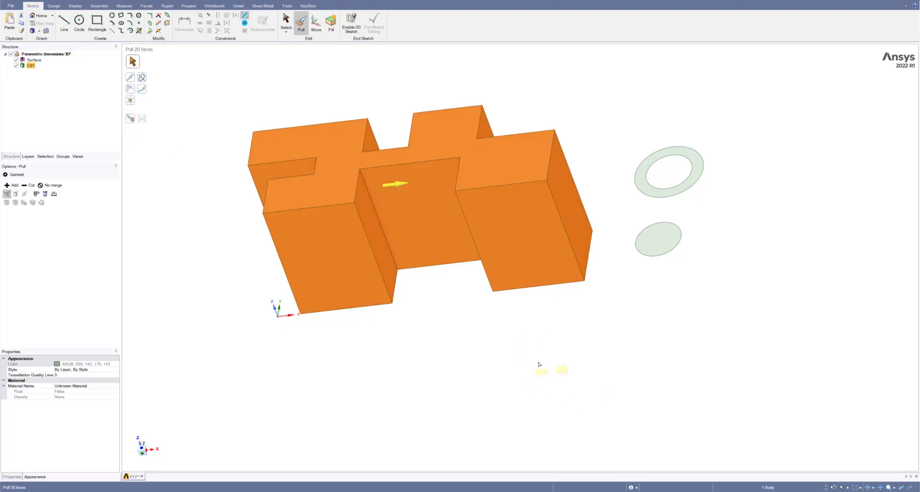
click(559, 381)
Pull the disk face up into a 45 mm tall cylinder.
middle_drag(622, 308, 627, 304)
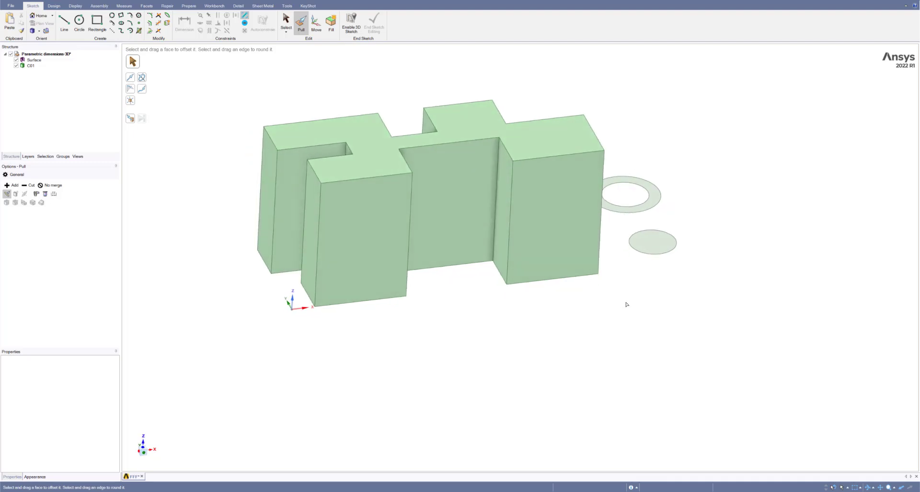
click(655, 245)
drag(654, 229, 647, 161)
key(space)
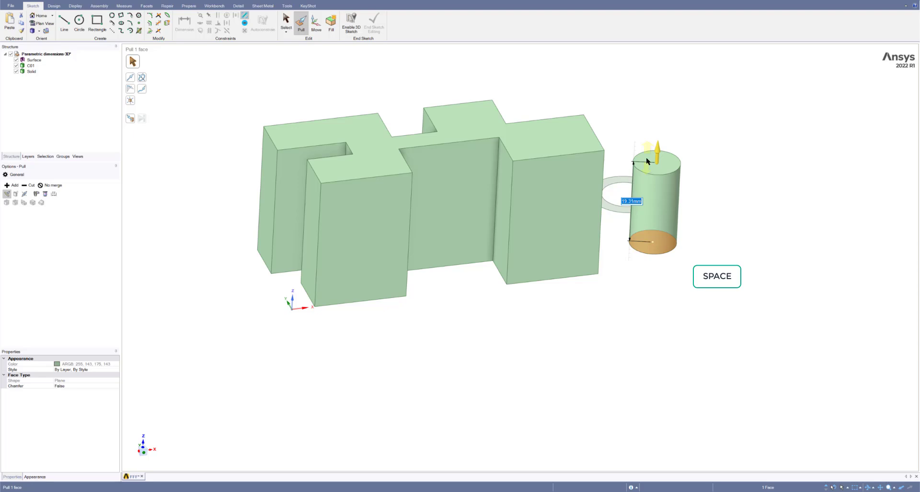
text(45)
key(Return)
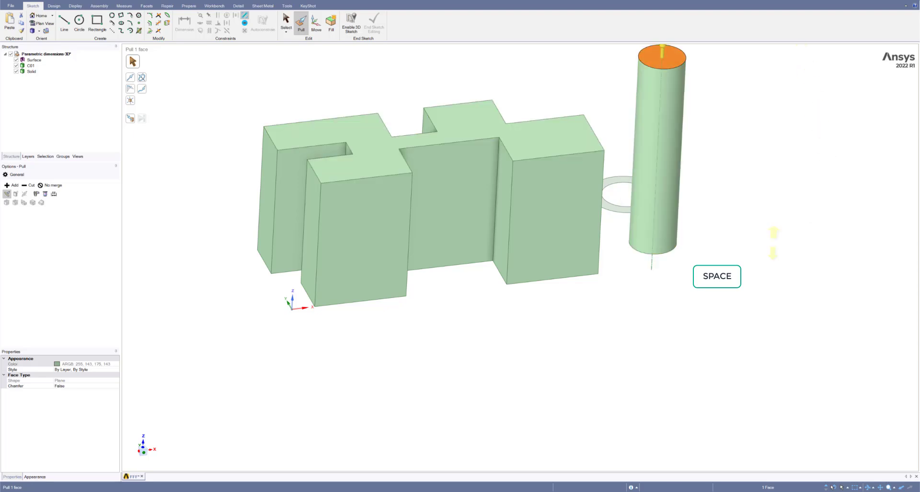
Pull the ring face up into a 60 mm tall tube.
click(614, 207)
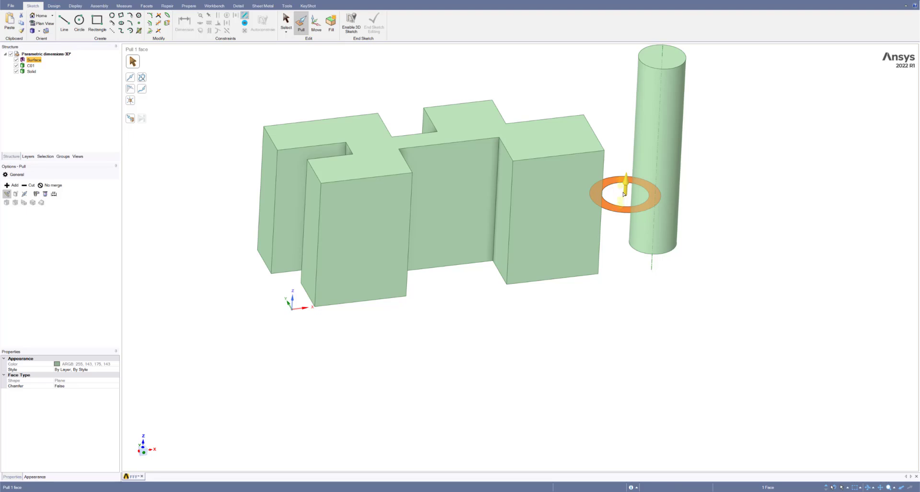
drag(626, 194, 622, 105)
key(space)
text(60)
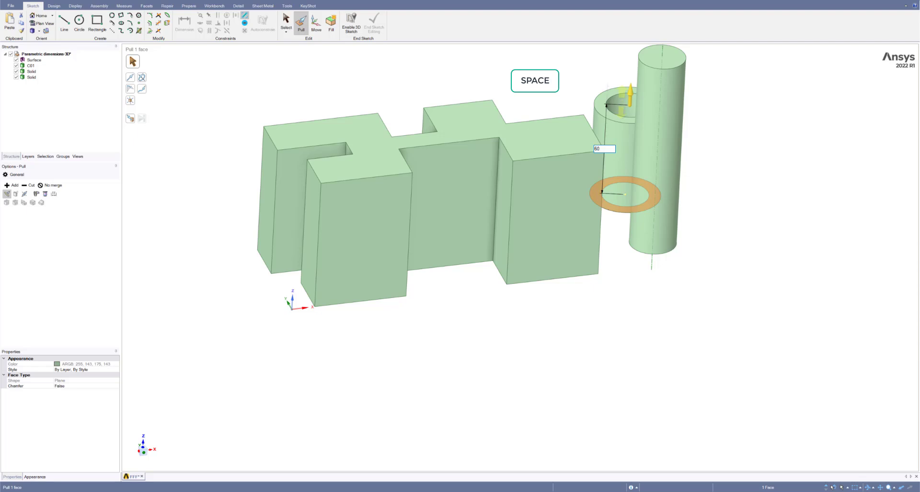
key(Return)
scroll(627, 312, down, 5)
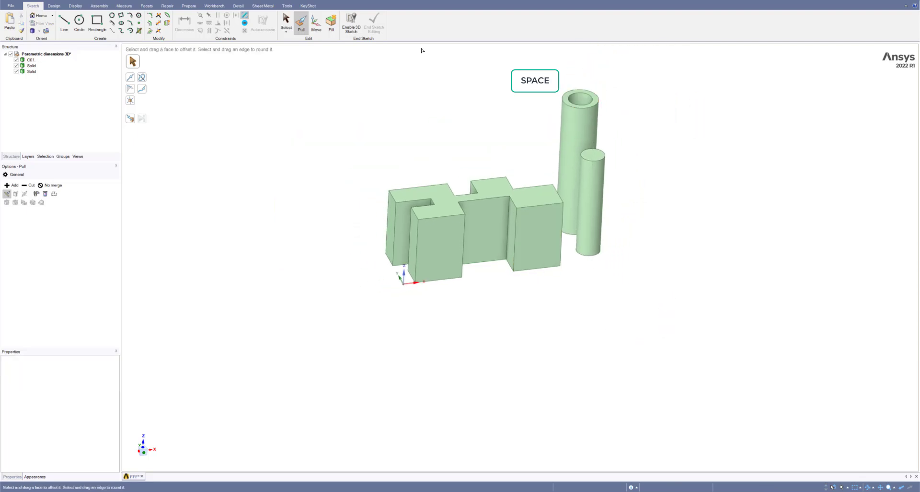
Rename the solid cylinder body to C02.
click(29, 66)
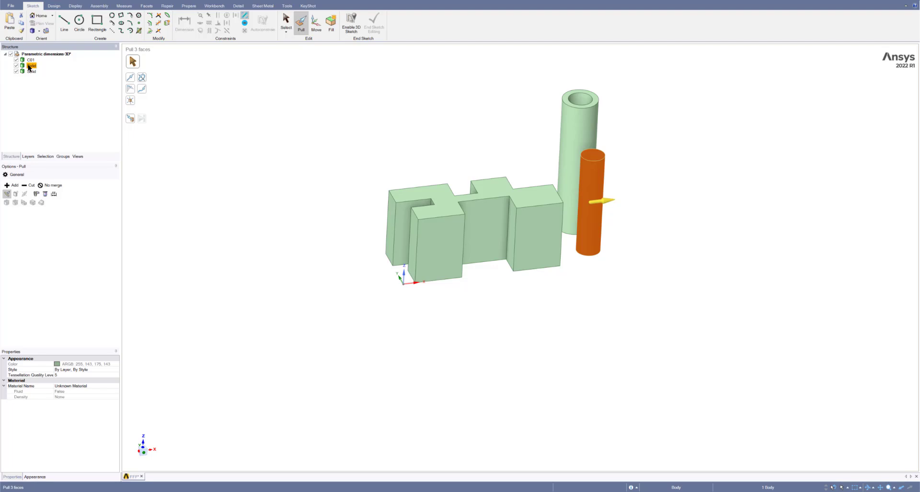
right_click(29, 67)
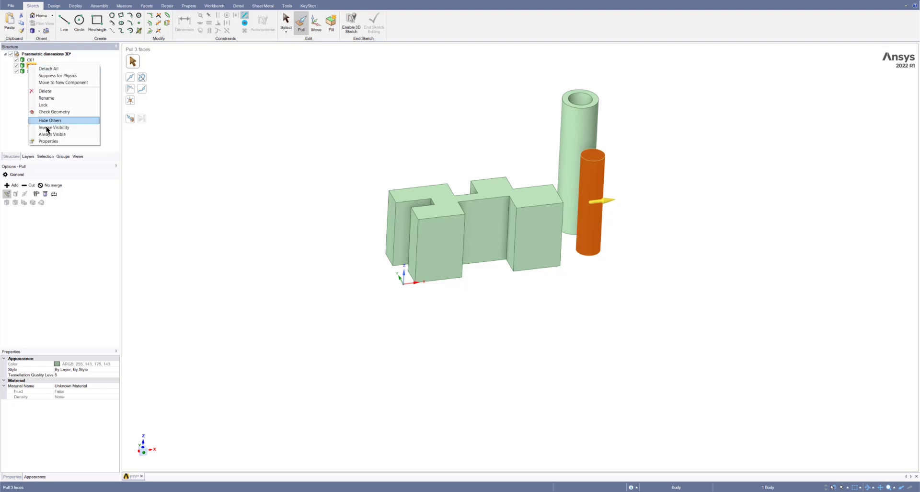
click(46, 100)
text(C02)
key(Return)
Rename the tube body to C03 and recentre the view on the model.
right_click(32, 71)
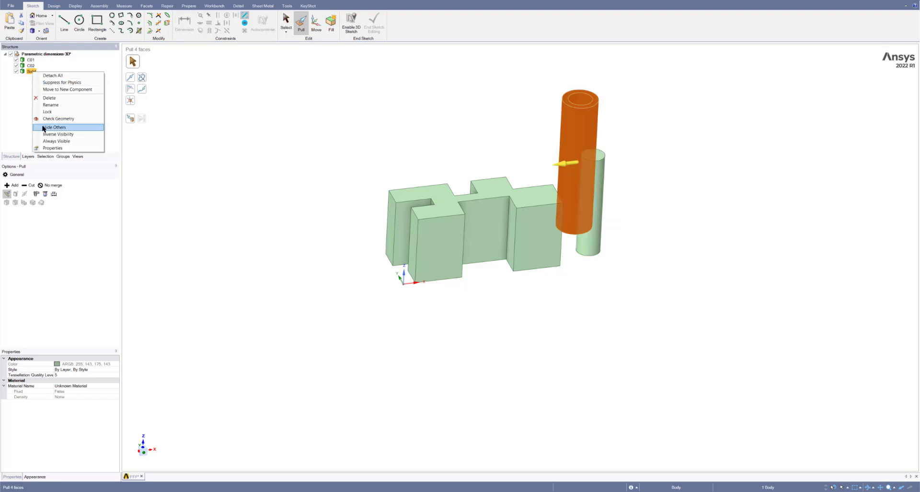
click(47, 105)
text(C)
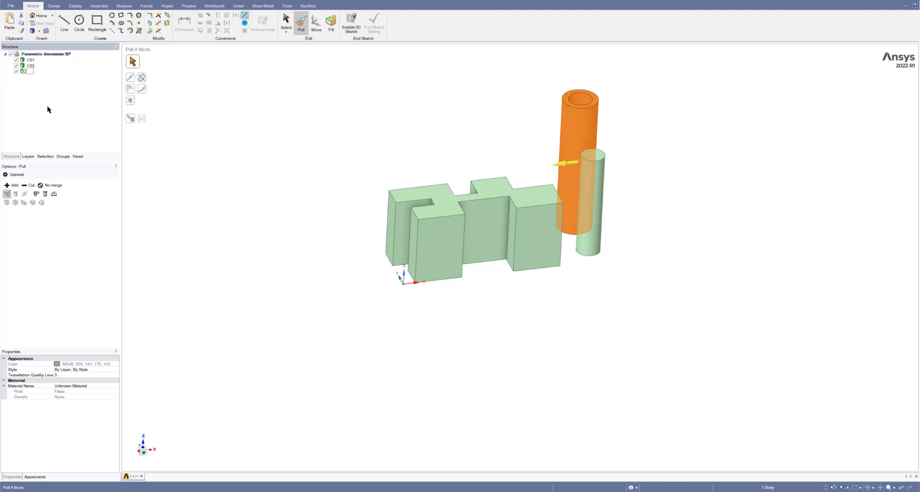
text(03)
key(Return)
click(292, 218)
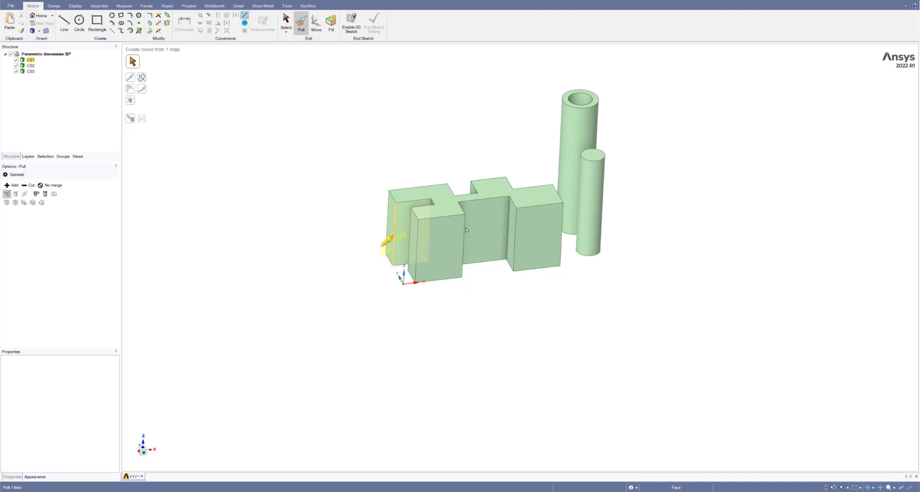
scroll(463, 181, up, 2)
shift+middle_drag(446, 158, 445, 191)
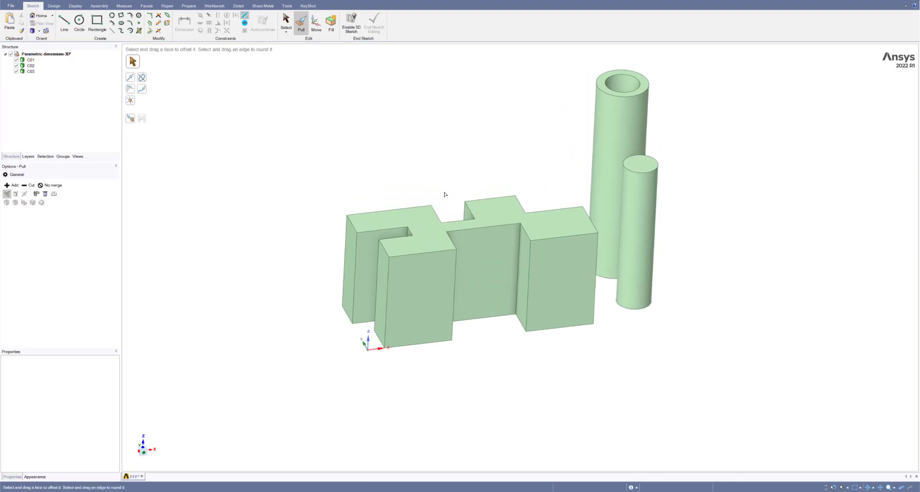
click(450, 278)
key(Escape)
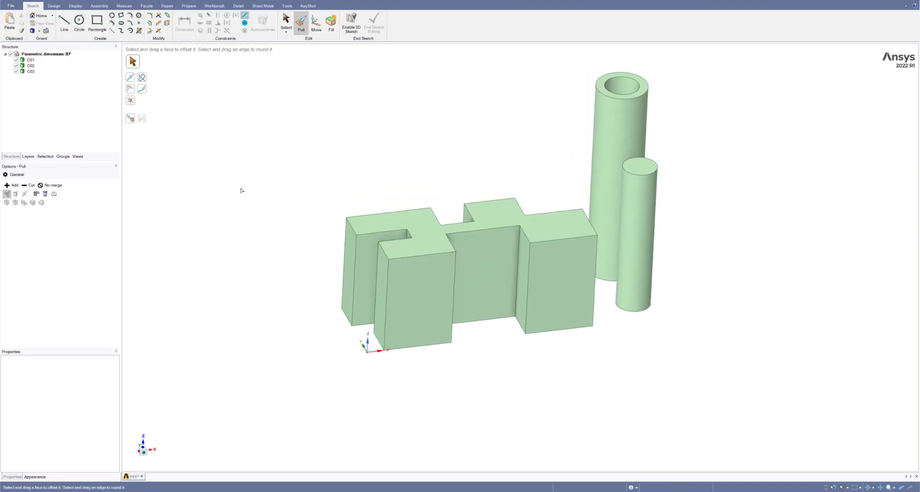
Show the empty Groups list and return to the Design tools with Pull active.
click(62, 156)
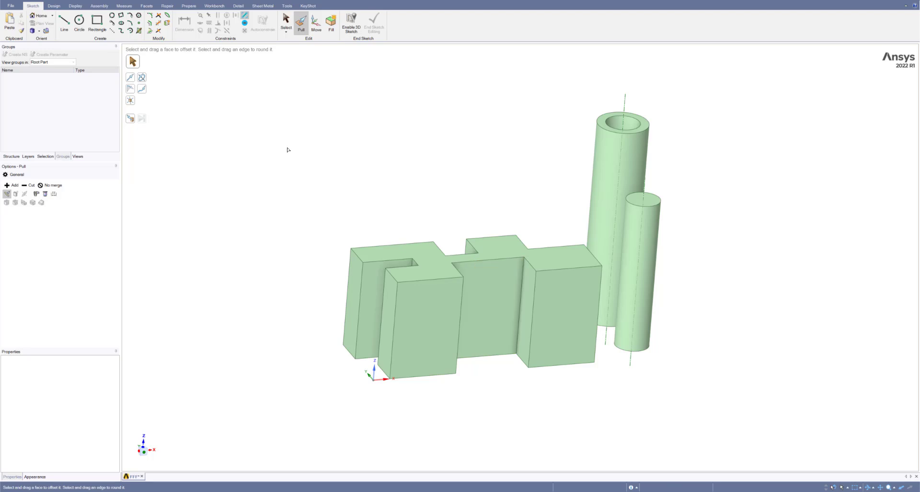
click(54, 6)
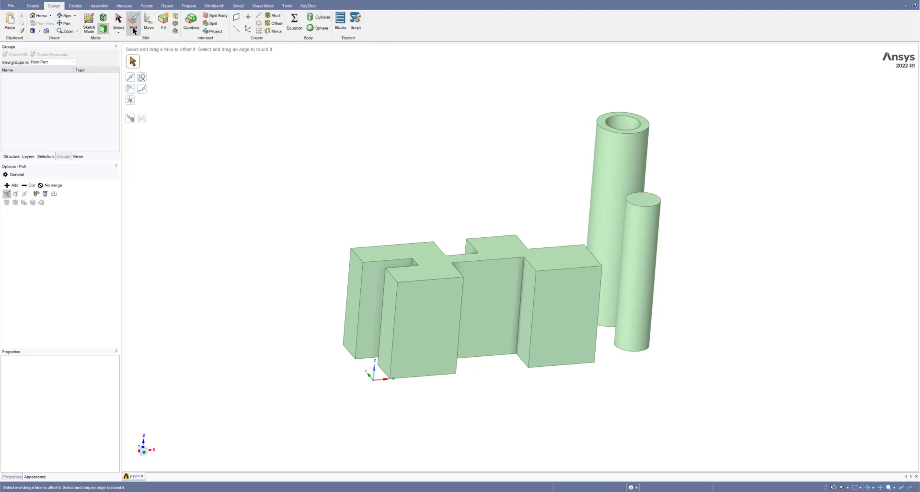
click(376, 252)
key(Escape)
Select C01's top faces with Pull and place a Ruler dimension from its base face.
click(383, 255)
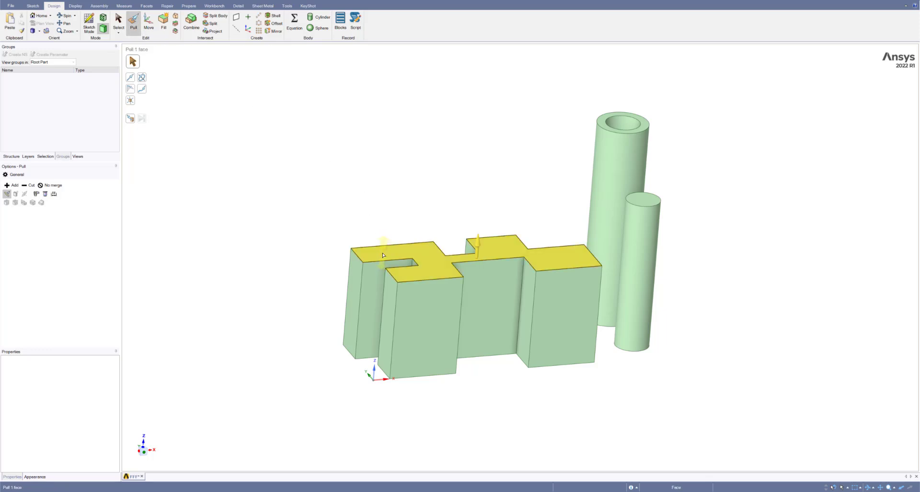
click(388, 363)
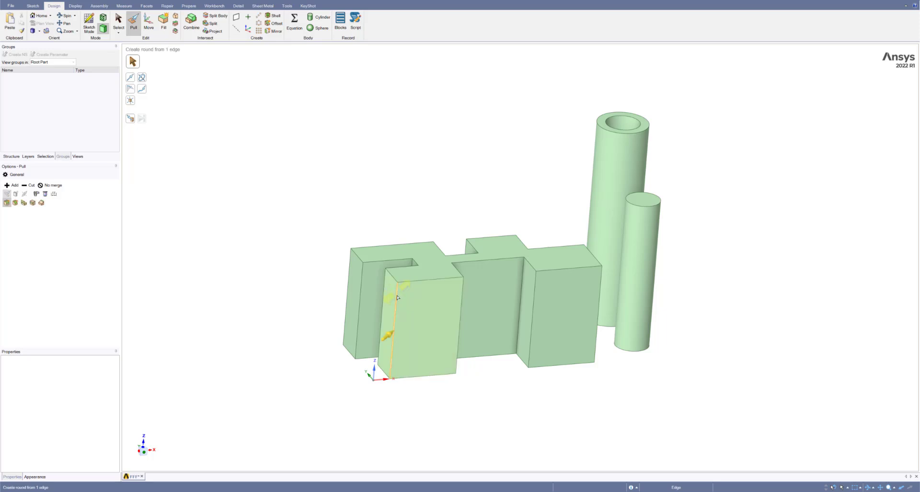
click(403, 335)
click(415, 265)
click(379, 252)
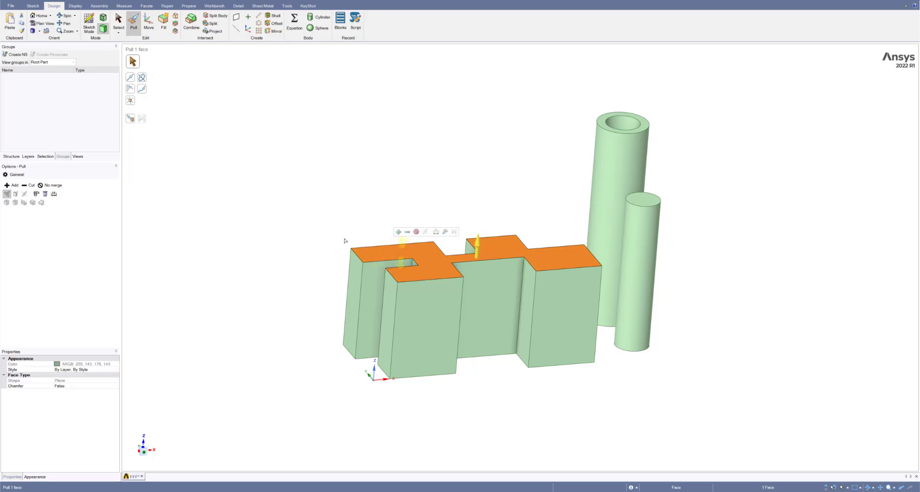
click(54, 194)
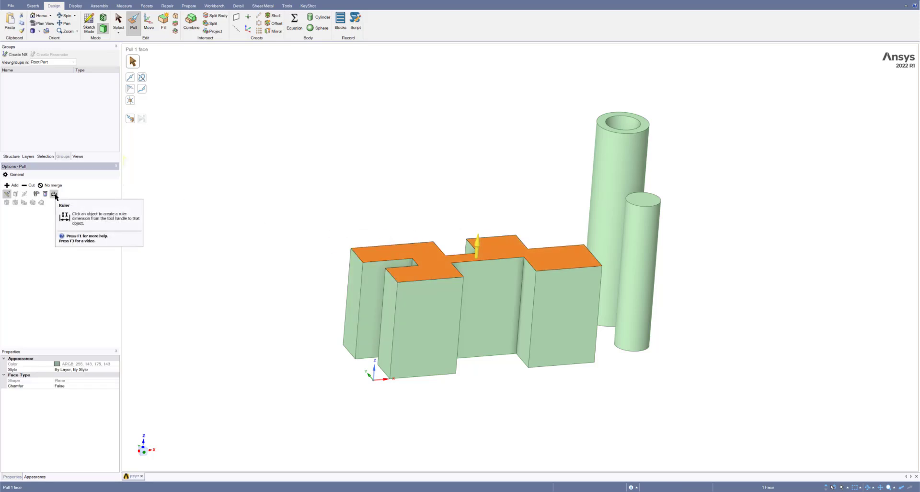
click(55, 195)
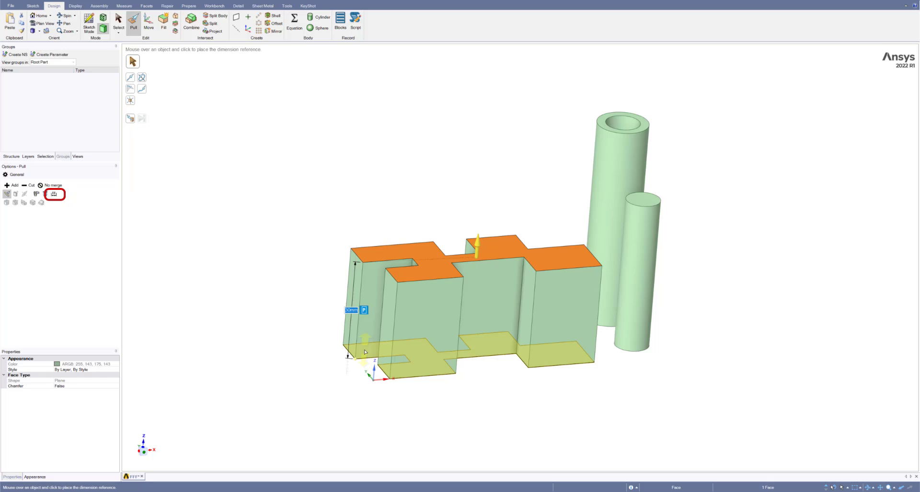
click(365, 352)
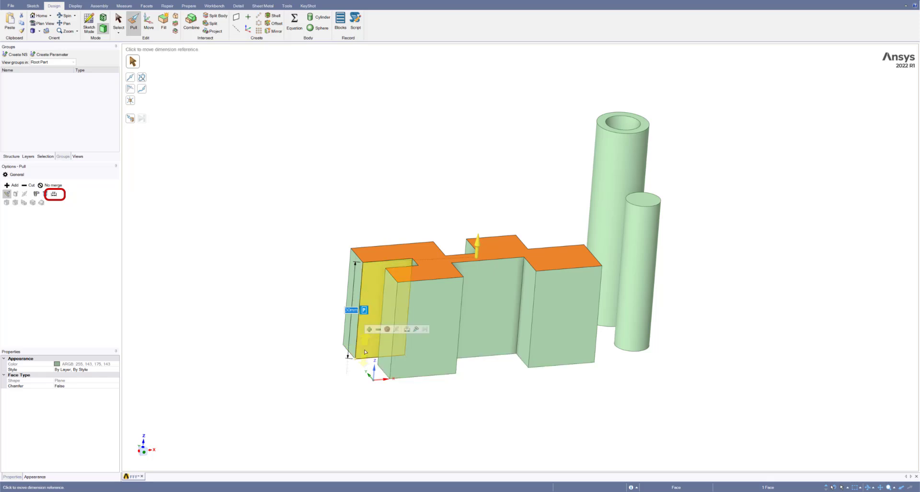
Add the 30 mm block height as a parameter and begin renaming its Group1 group.
click(365, 310)
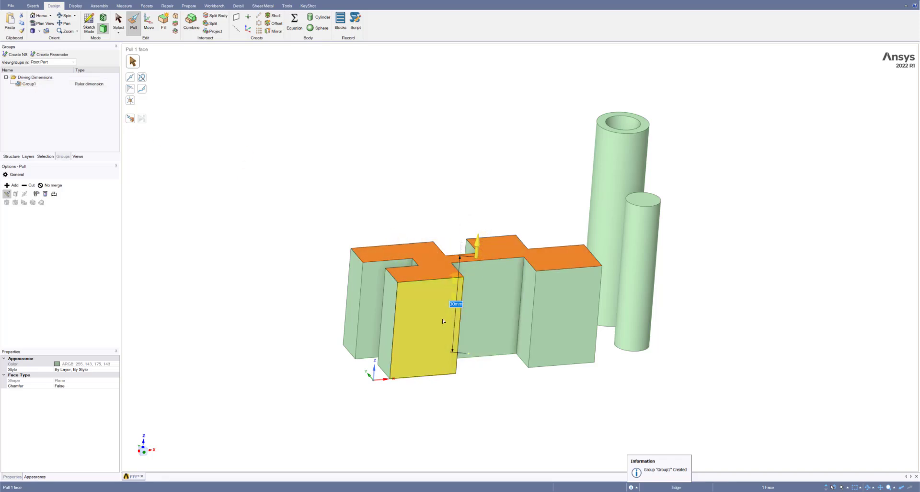
click(27, 84)
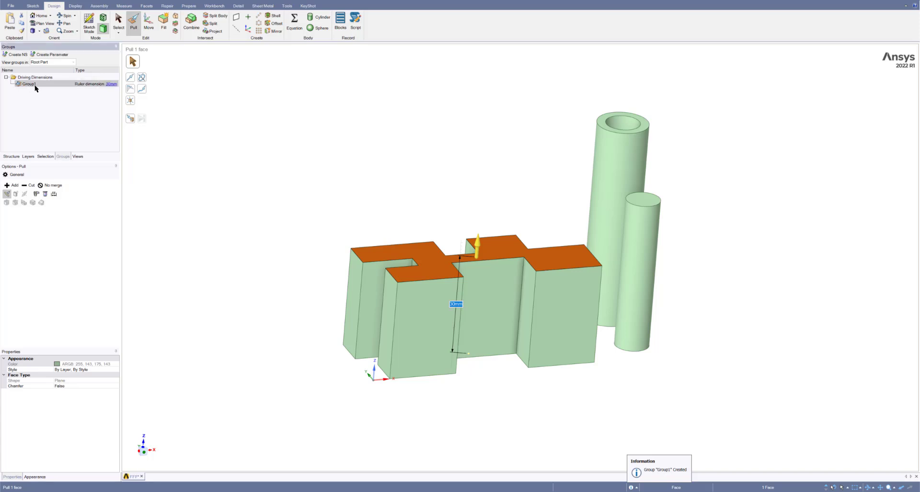
right_click(34, 84)
click(46, 117)
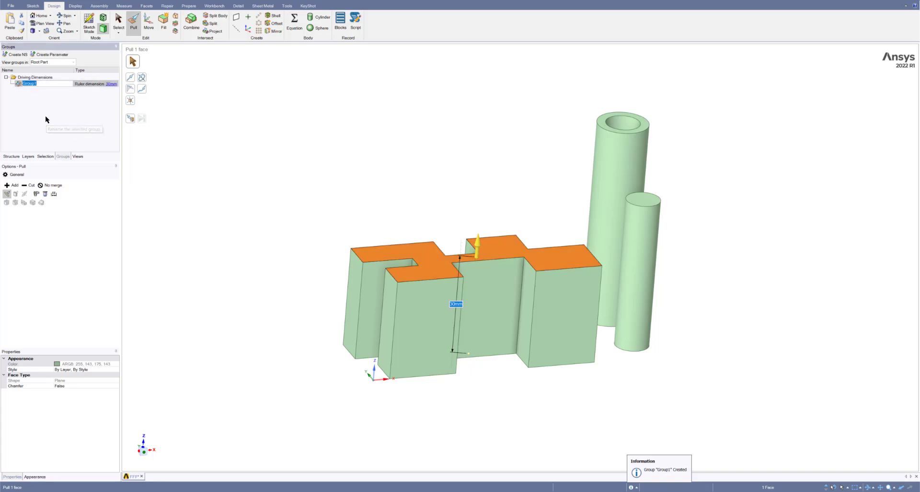
Name the block height parameter H01.
text(H01)
key(Return)
key(Escape)
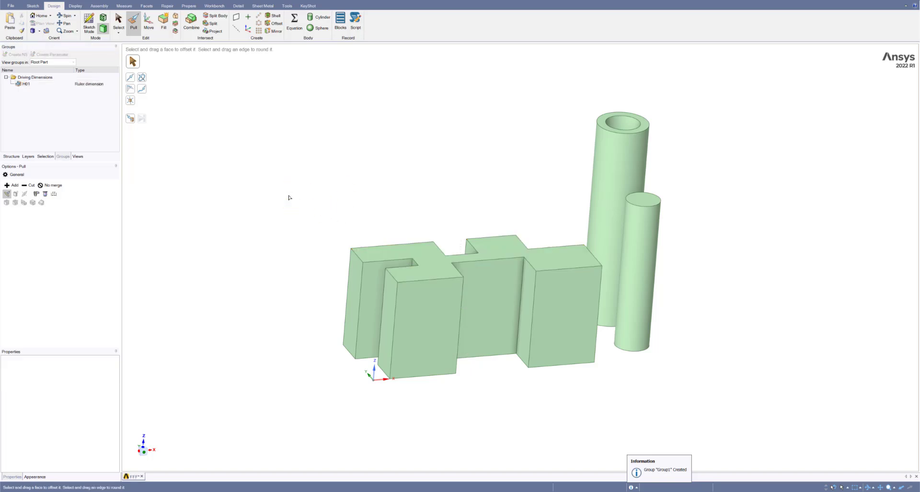
Test H01 at 60 mm, then undo back to the 30 mm height.
click(98, 85)
click(111, 85)
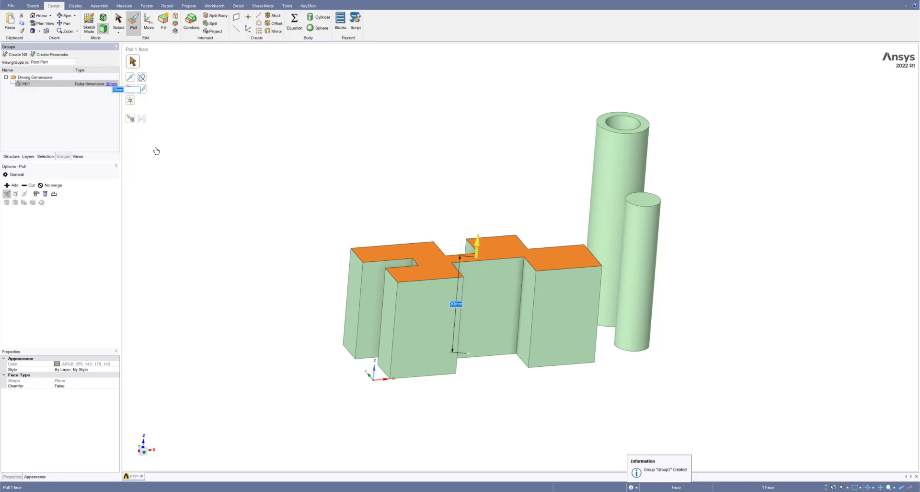
text(60)
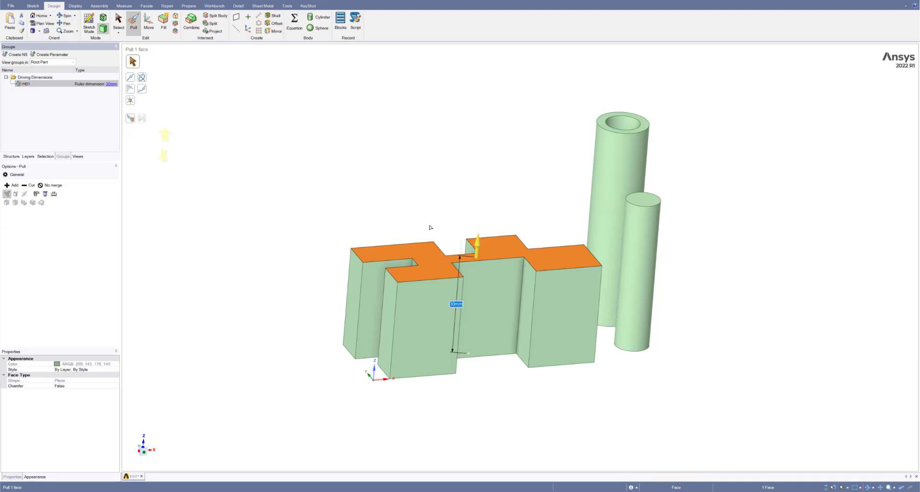
key(Return)
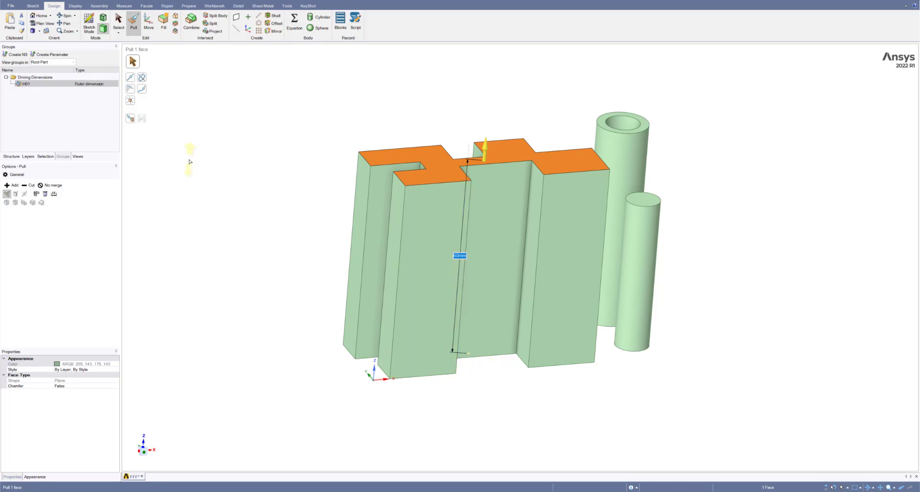
key(ctrl+z)
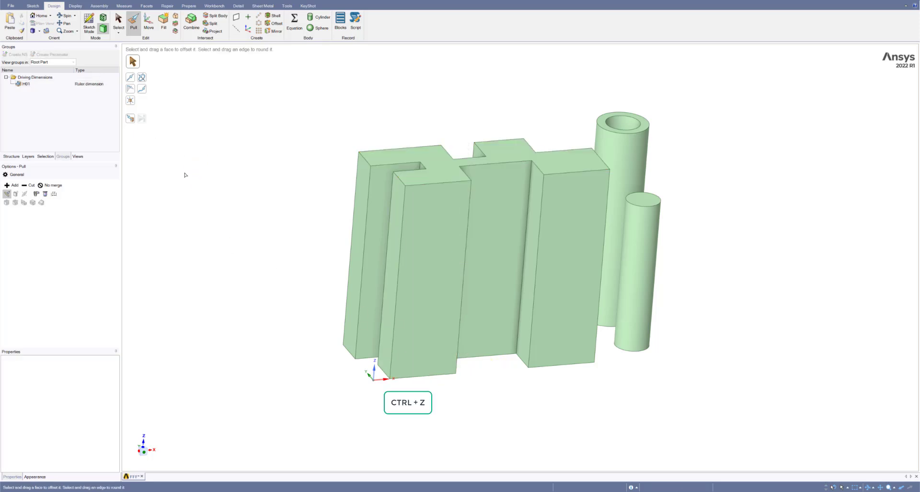
key(ctrl+z)
key(ctrl+z)
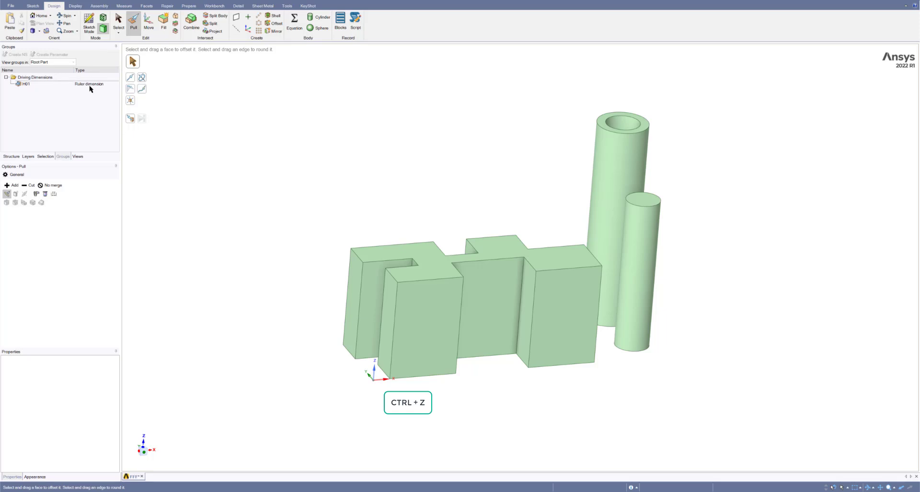
click(90, 83)
click(783, 290)
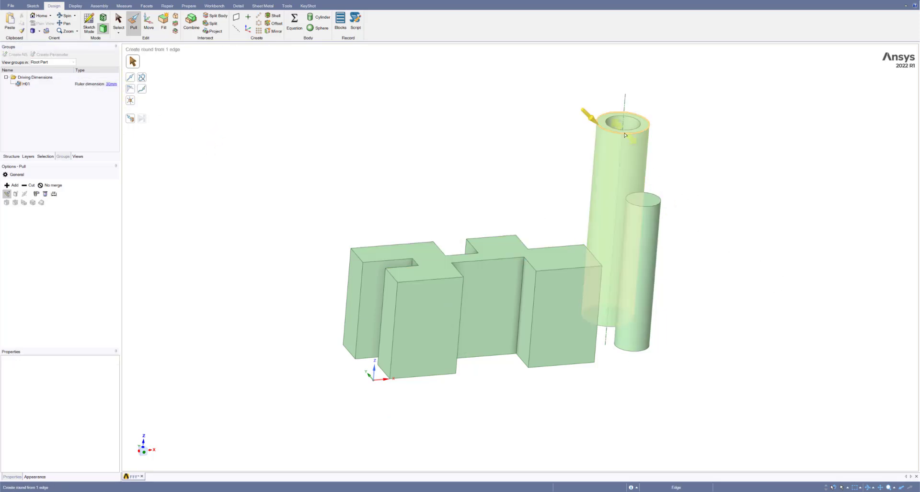
Add cylinder C02's 45 mm height as parameter H02, then select tube C03's top ring.
click(644, 199)
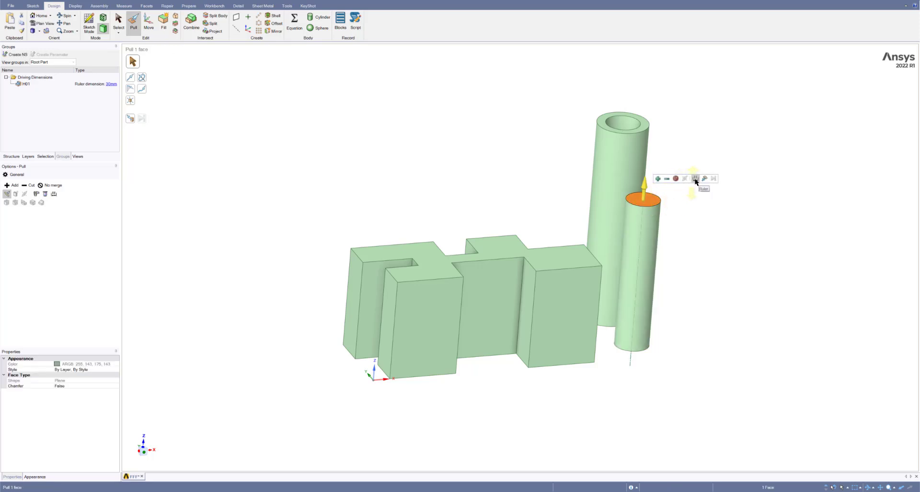
click(739, 159)
click(642, 349)
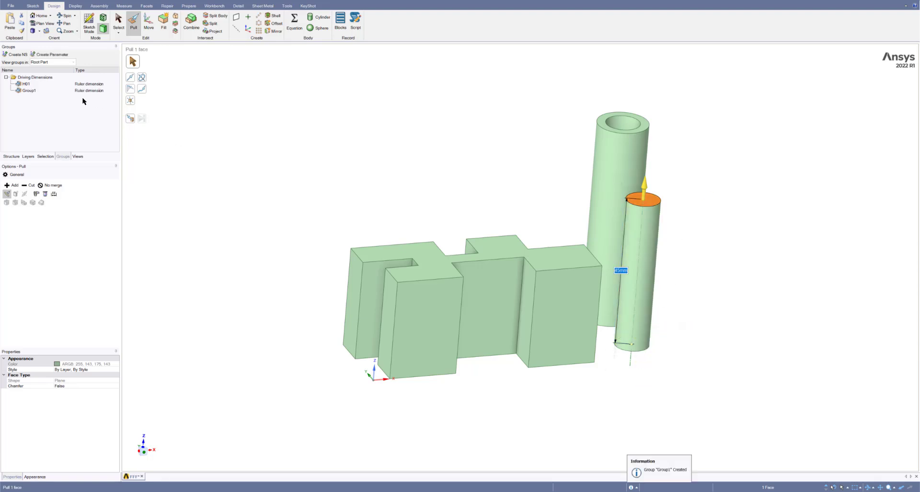
right_click(31, 90)
click(39, 120)
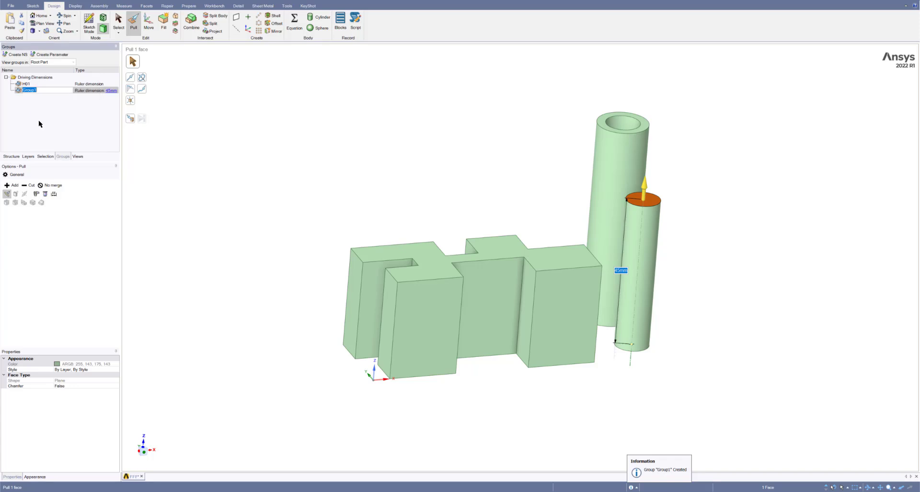
text(H)
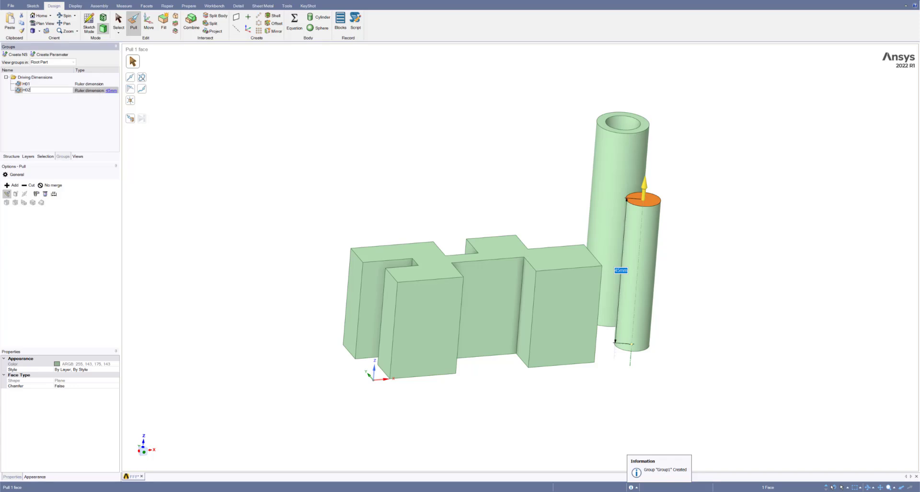
text(02)
key(Return)
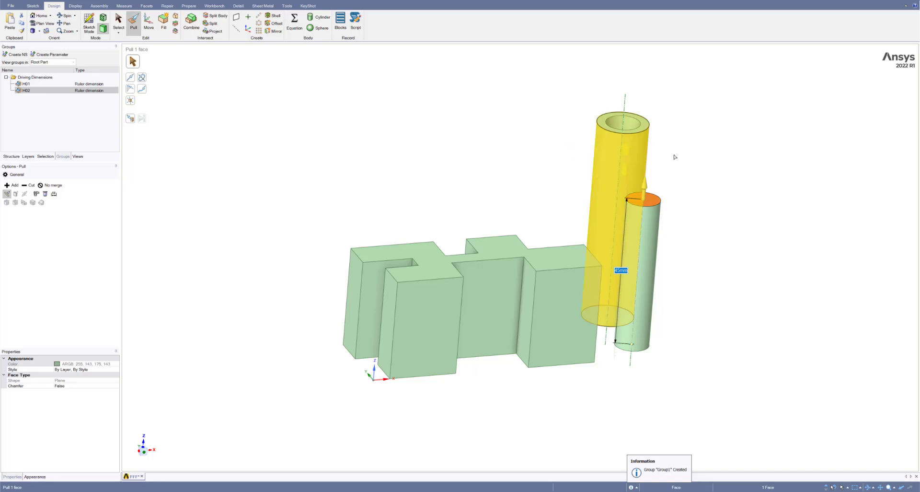
click(651, 146)
click(647, 126)
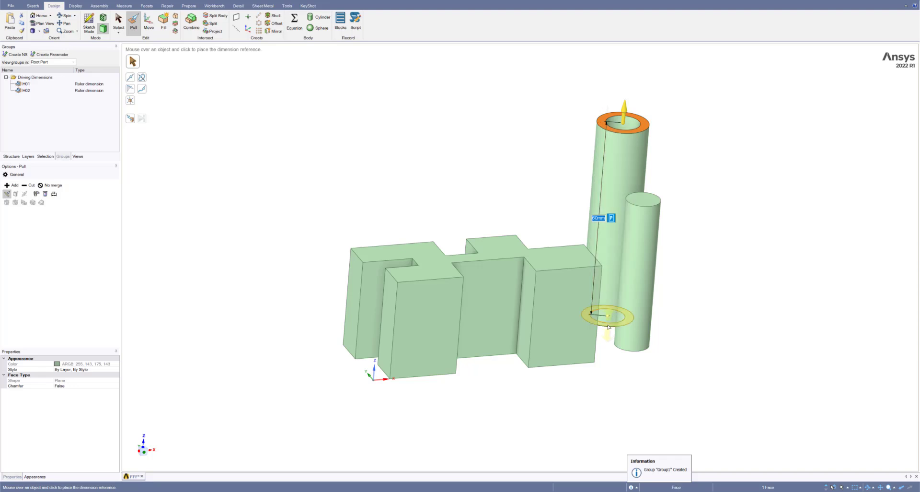
Dimension tube C03's 60 mm height from its base and add it as parameter H03.
click(608, 327)
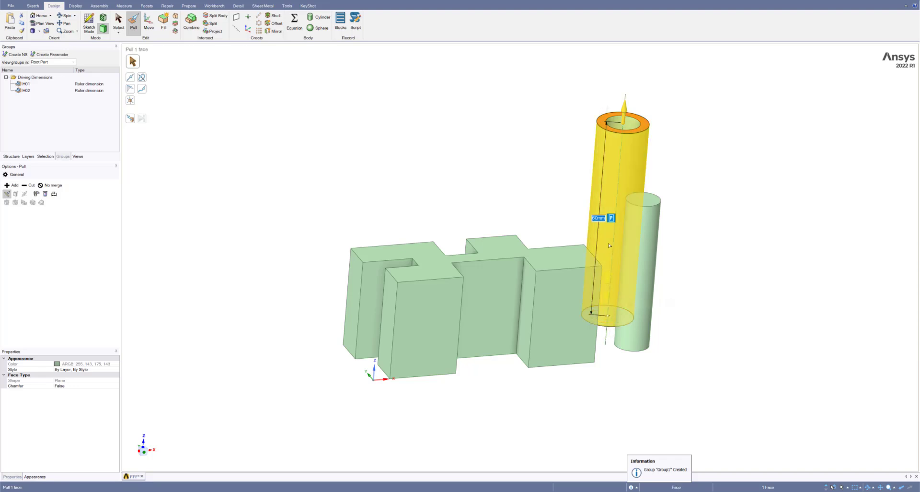
click(613, 219)
right_click(27, 96)
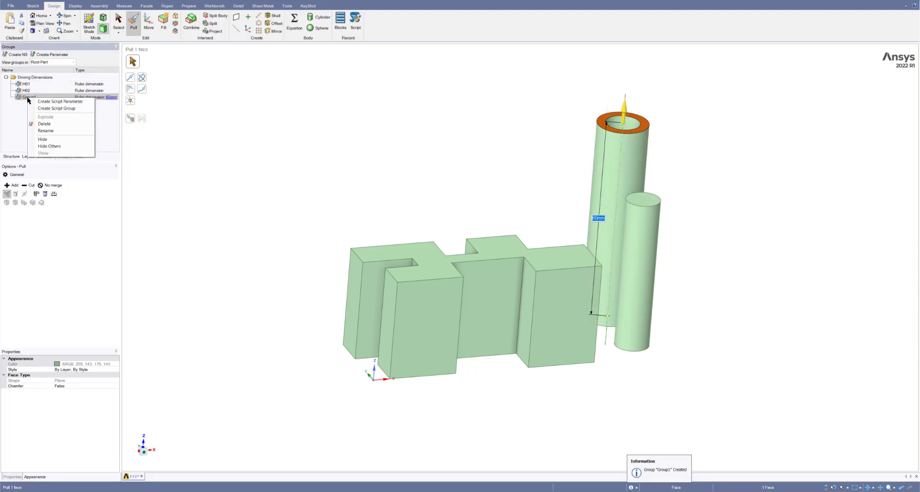
click(37, 130)
text(H)
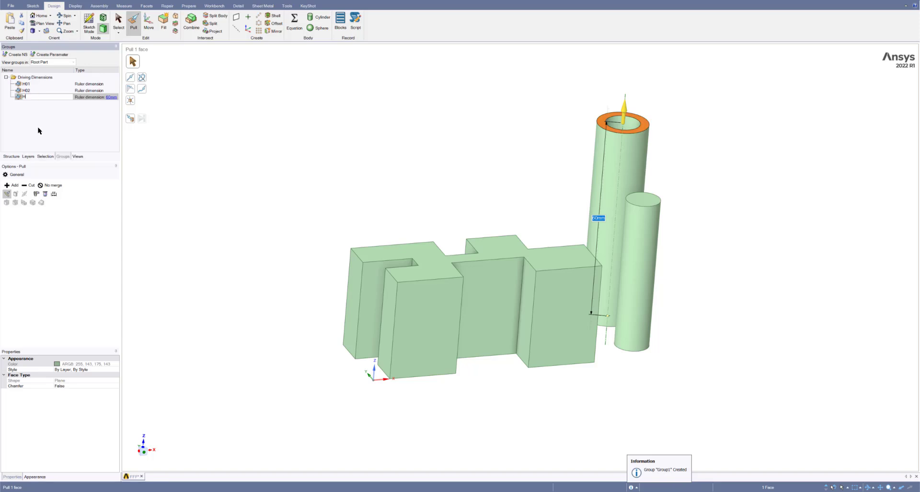
text(03)
click(294, 189)
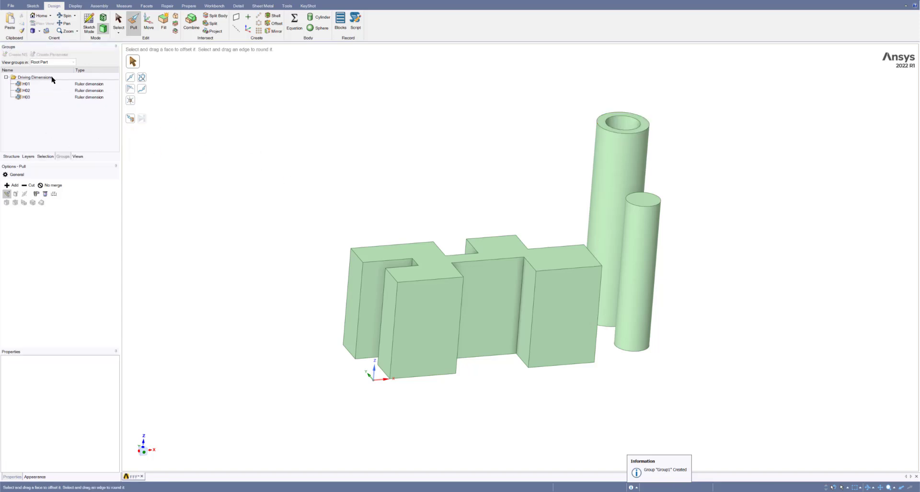
Review the H01, H02 and H03 dimensions on the model, then clear the selection.
click(84, 84)
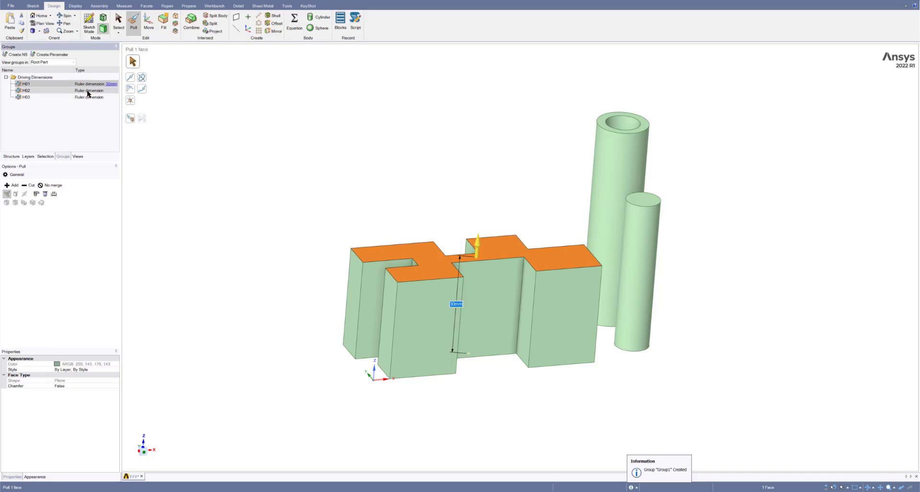
click(89, 91)
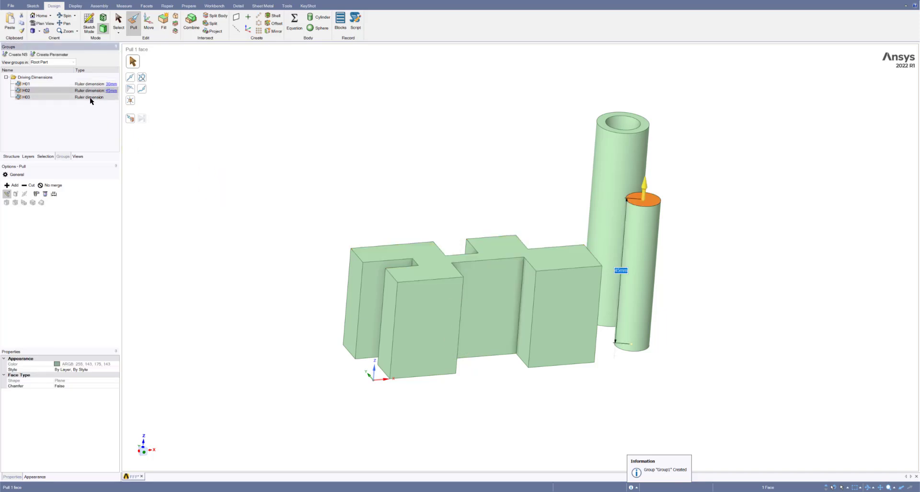
click(90, 98)
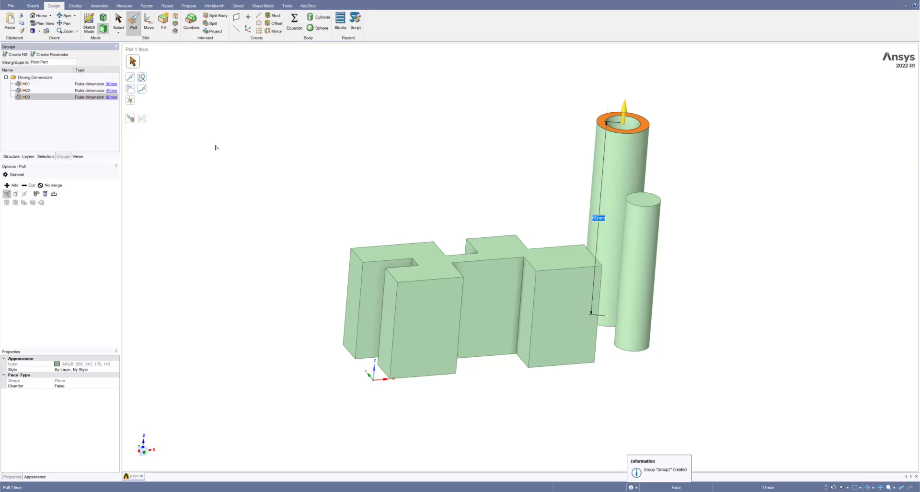
click(267, 196)
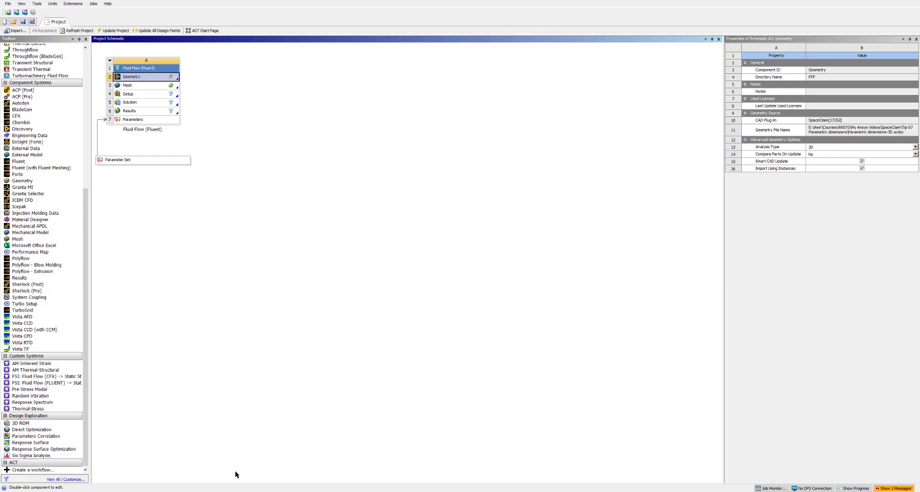
double_click(120, 161)
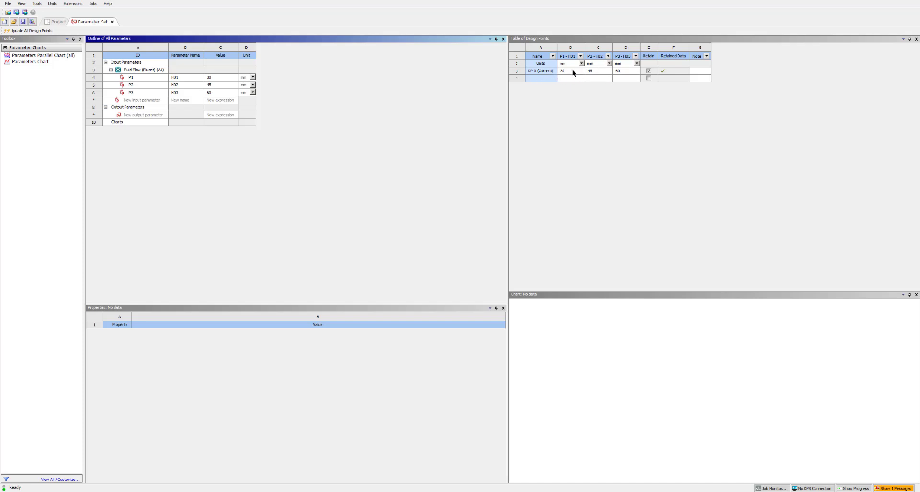
click(112, 22)
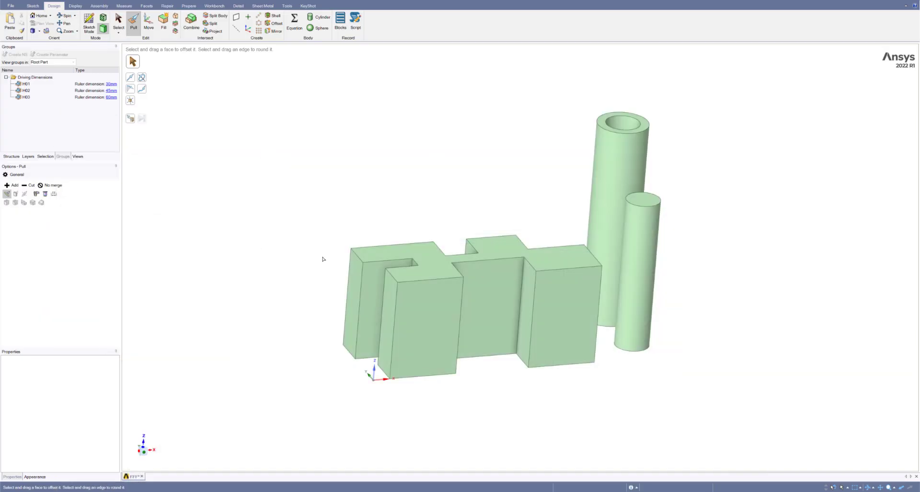
Select the middle block's wide front face as the face to pull.
scroll(319, 263, up, 1)
click(630, 356)
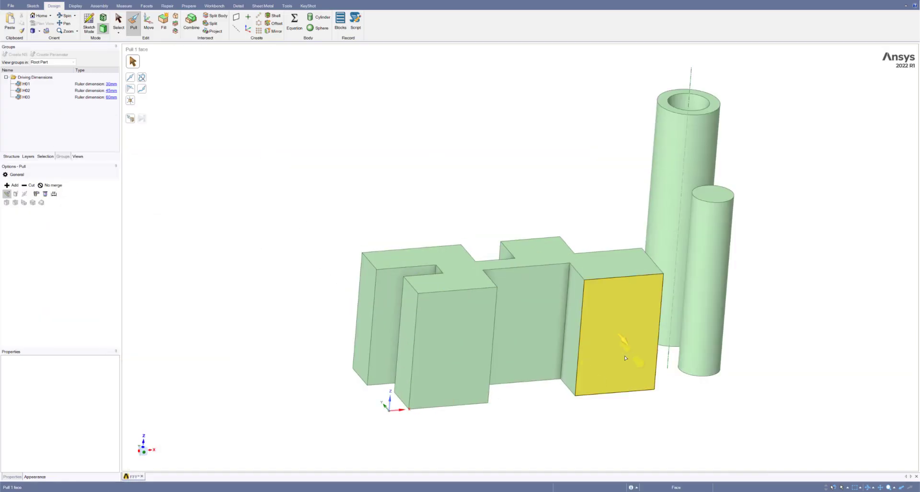
click(397, 430)
mouse_move(396, 429)
middle_down()
mouse_move(412, 441)
mouse_move(404, 439)
middle_up()
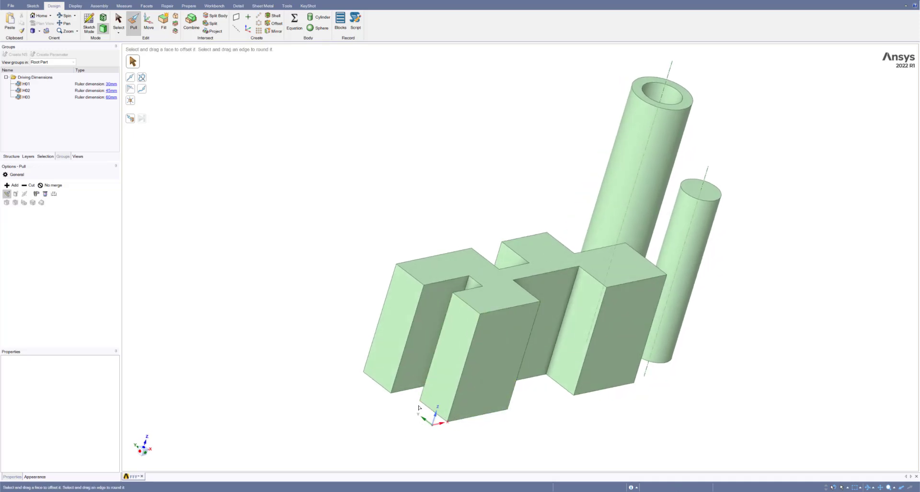
click(437, 406)
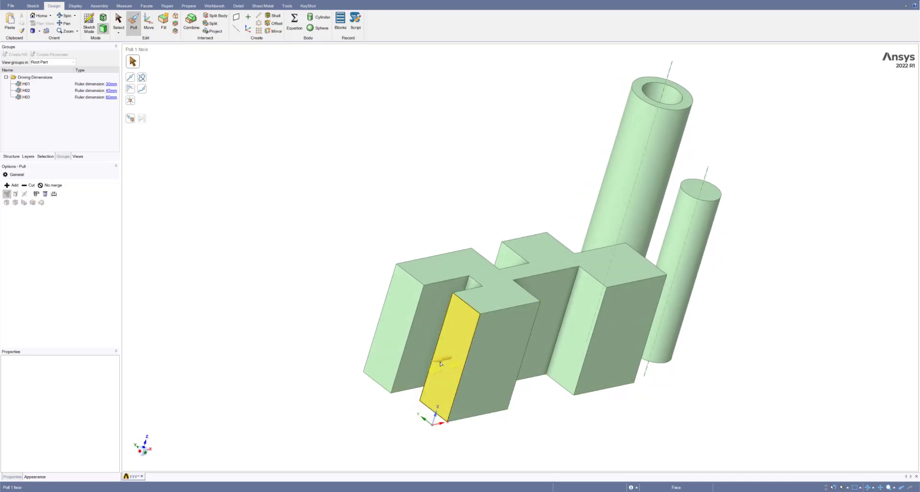
key(Escape)
click(484, 367)
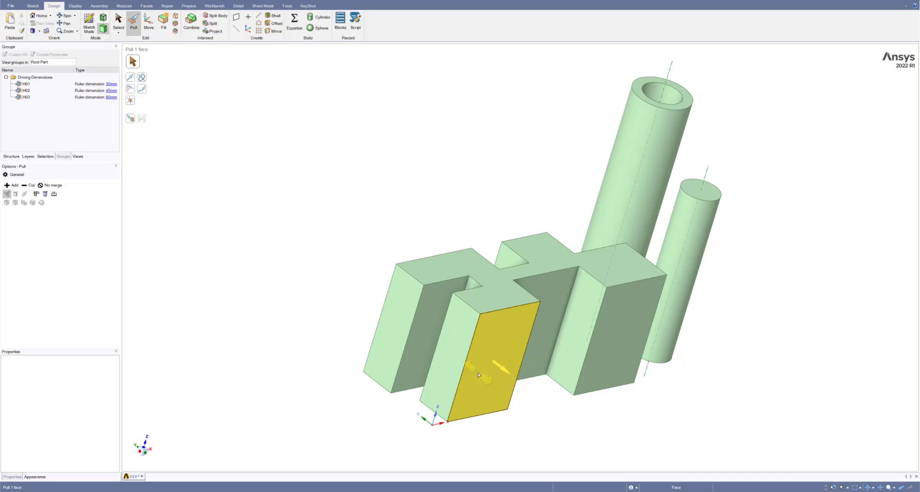
click(479, 373)
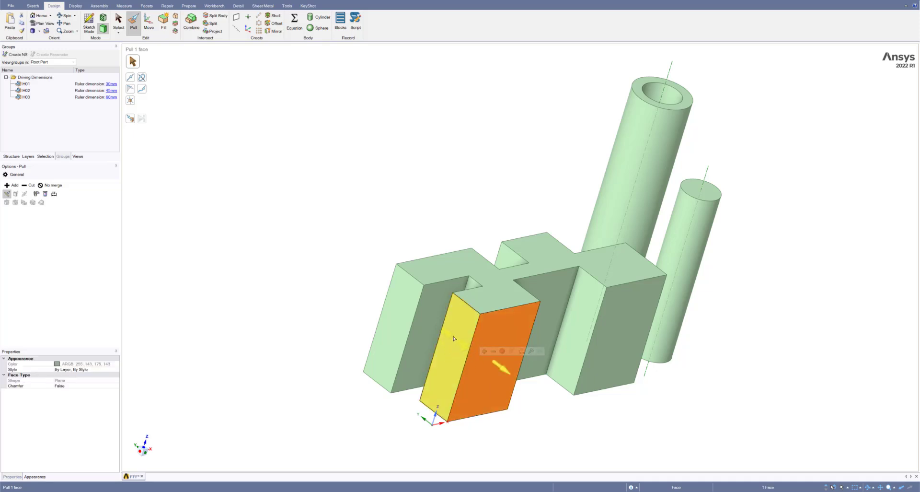
Ruler-dimension the 10mm width from the opposite narrow face and name the parameter W01-01.
click(54, 195)
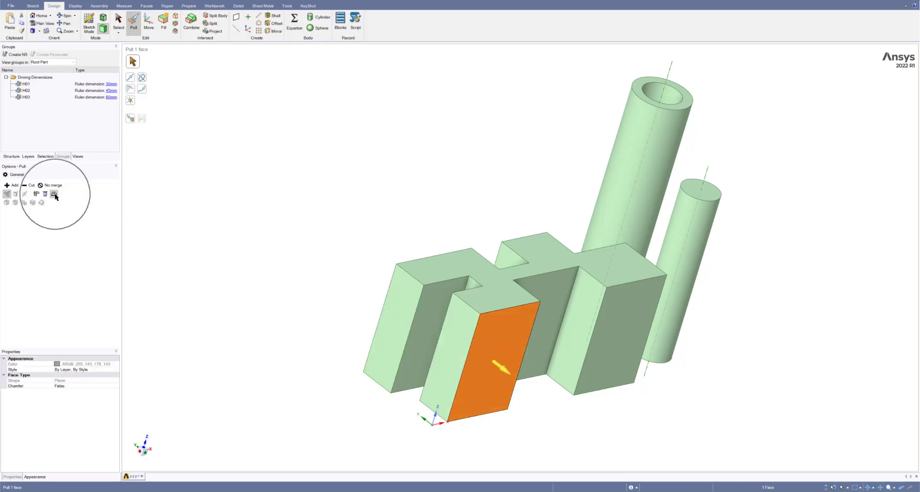
click(443, 350)
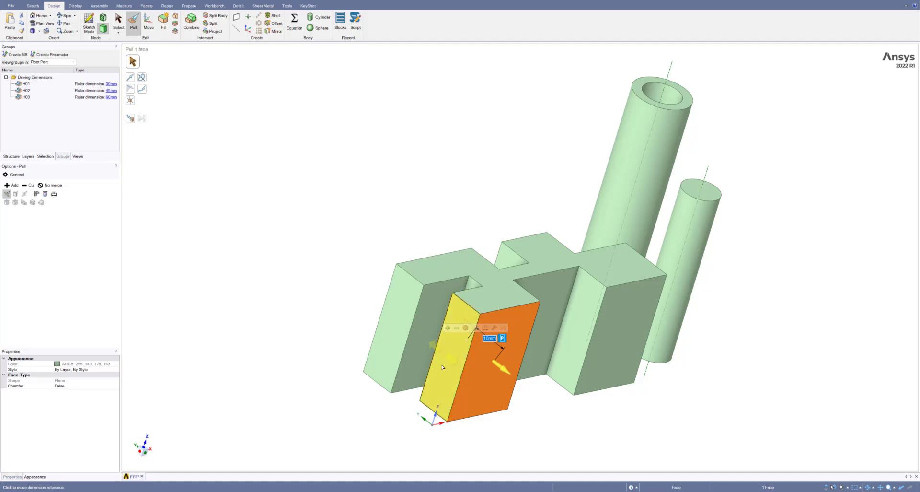
click(502, 338)
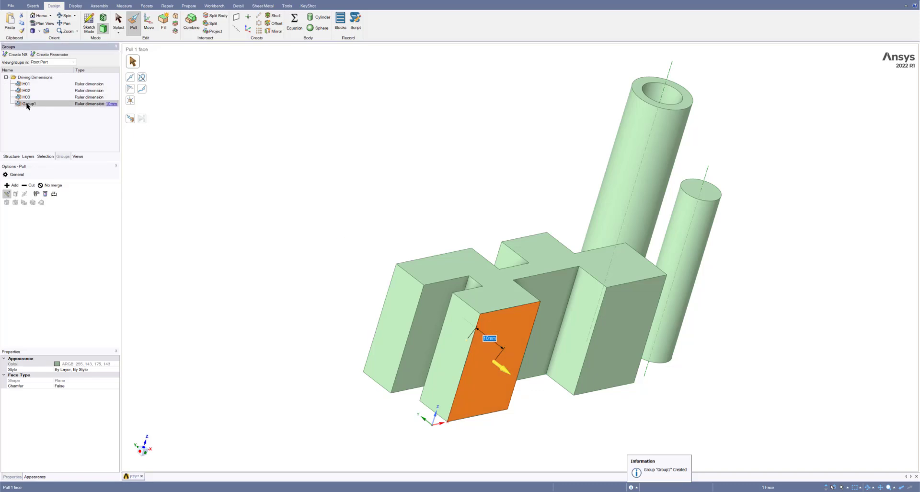
right_click(28, 105)
click(43, 138)
text(W01-01)
key(Return)
Set the W01-01 width to 20mm.
click(263, 249)
click(91, 103)
click(112, 104)
text(20)
key(Return)
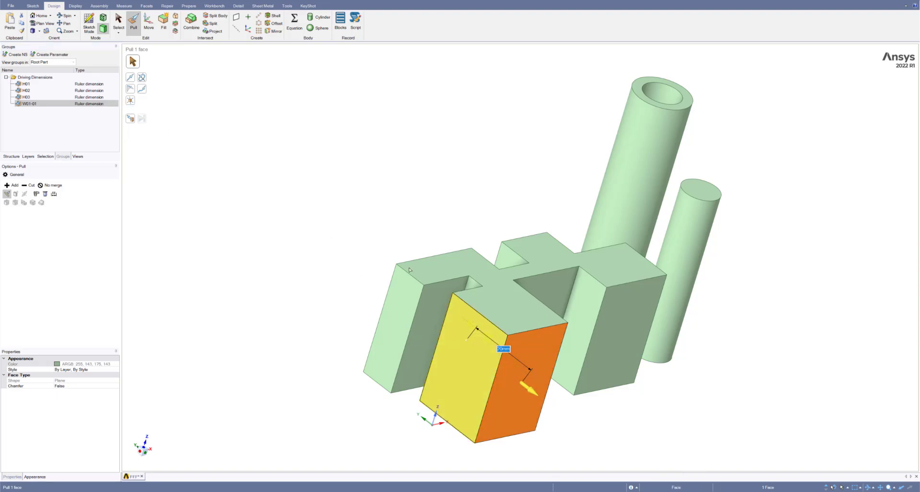
click(334, 222)
Undo the 20mm width change so the middle block returns to its original size.
key(ctrl+z)
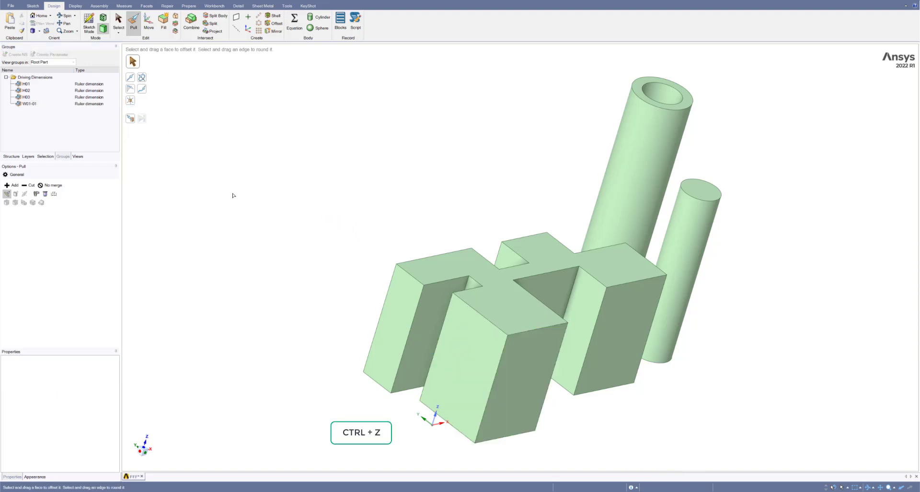
click(249, 194)
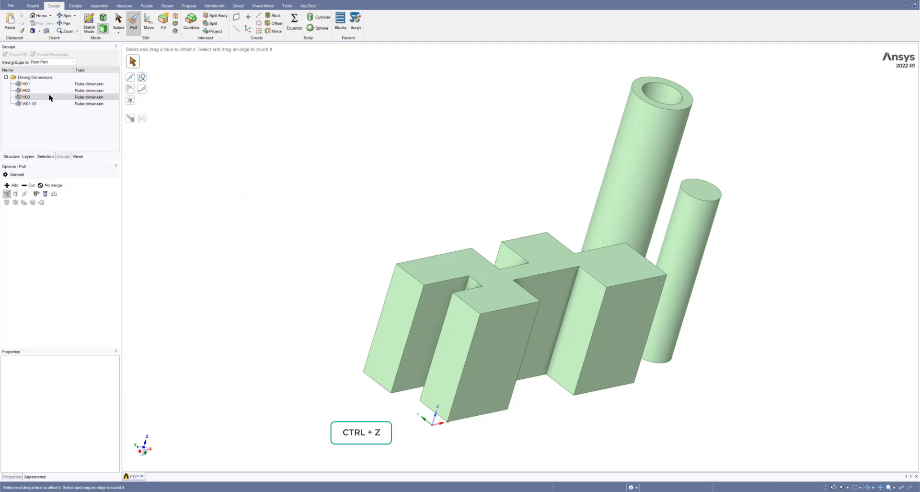
mouse_move(298, 240)
middle_down()
mouse_move(310, 263)
mouse_move(384, 270)
middle_up()
Try selecting the top faces and edges of the upper and lower boxes.
click(478, 258)
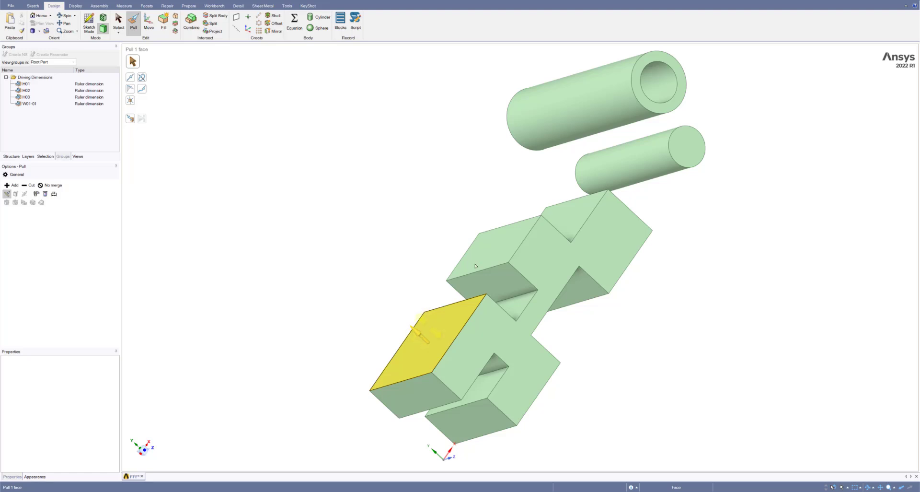
click(430, 347)
click(355, 271)
click(421, 321)
click(512, 261)
click(520, 275)
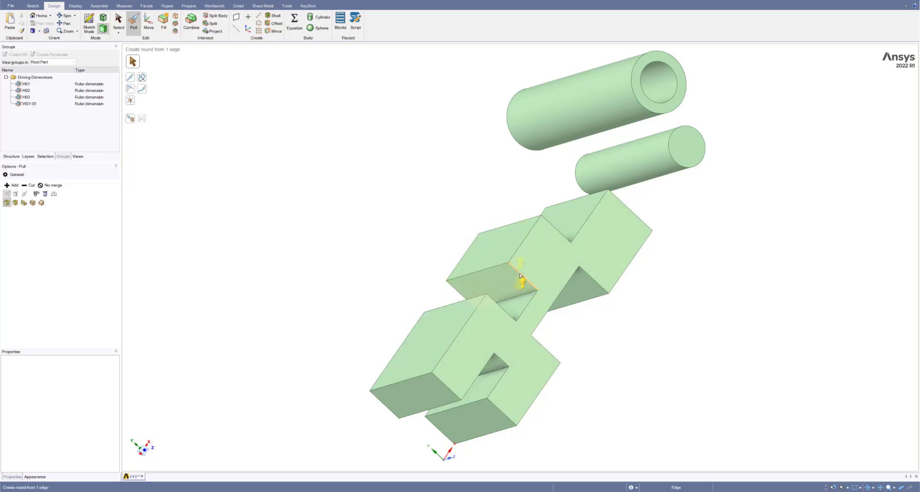
Select the upper and lower end boxes' top faces together for pulling.
click(479, 322)
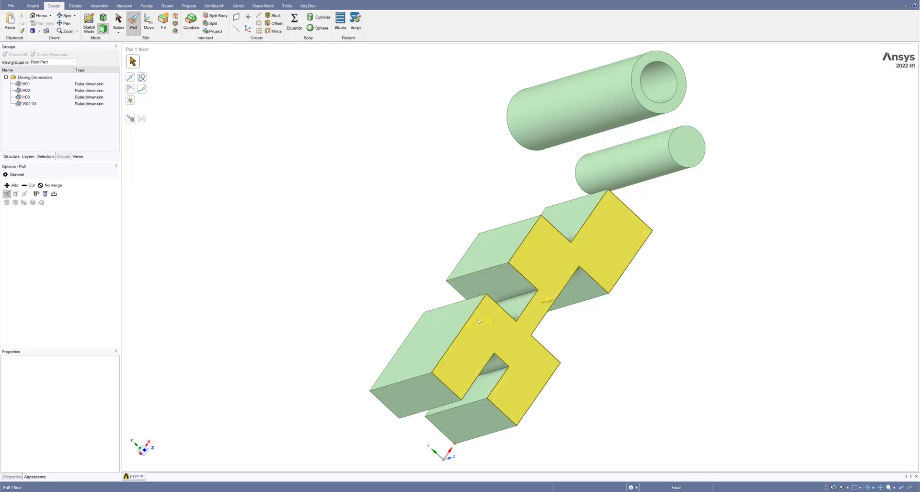
click(504, 244)
click(429, 342)
click(494, 245)
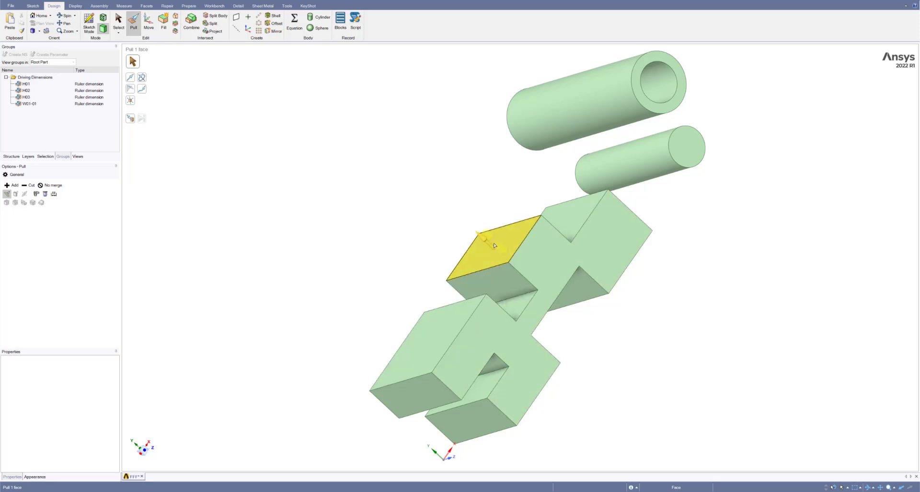
click(495, 245)
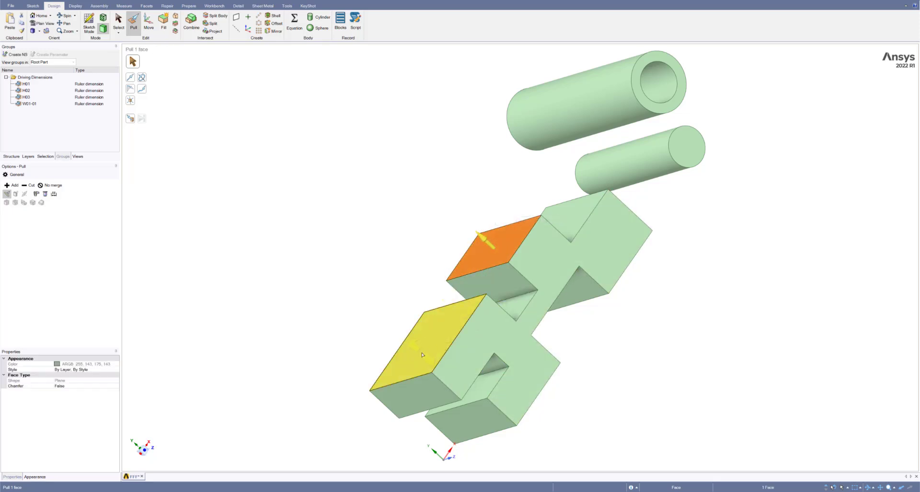
key(ctrl)
ctrl+click(429, 343)
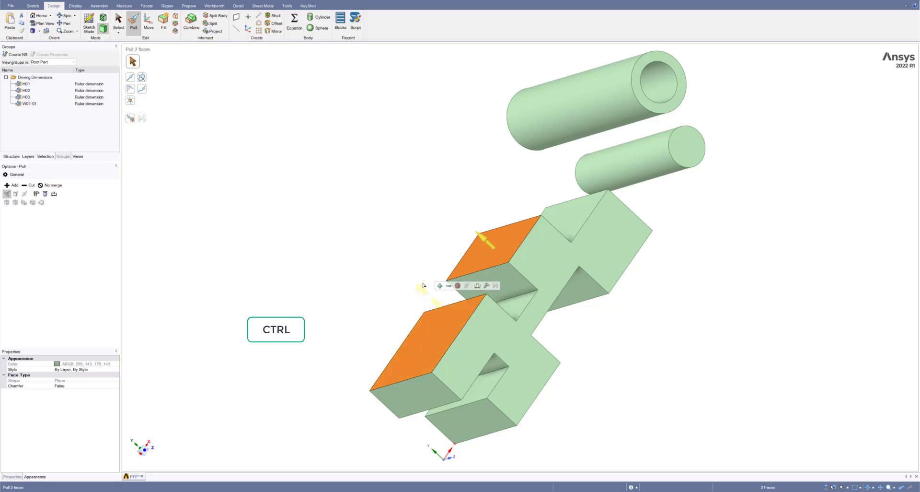
Ruler-dimension both faces, expose the 10mm value as parameter W01-02, and open its value.
click(54, 194)
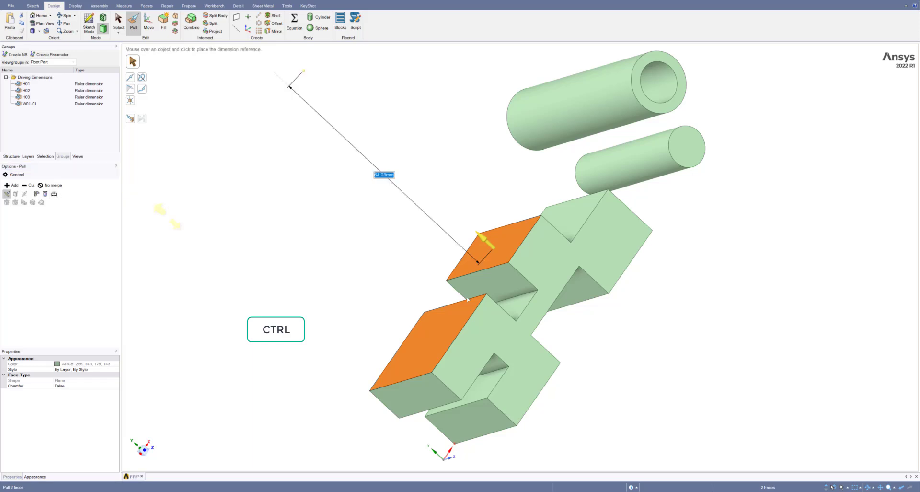
click(517, 310)
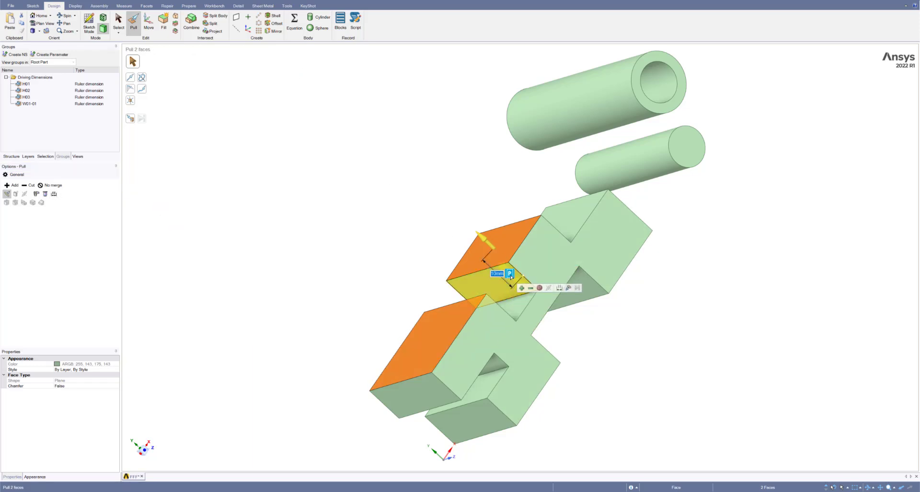
click(510, 274)
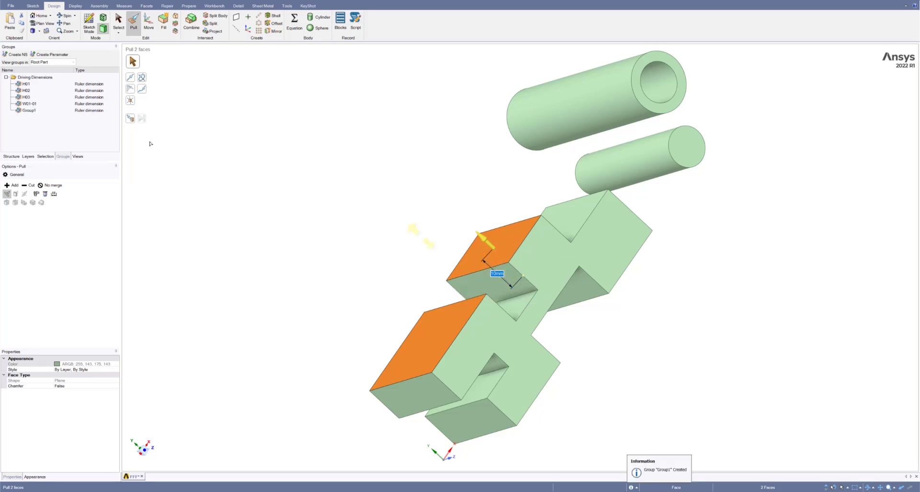
right_click(30, 110)
click(38, 141)
text(W01-02)
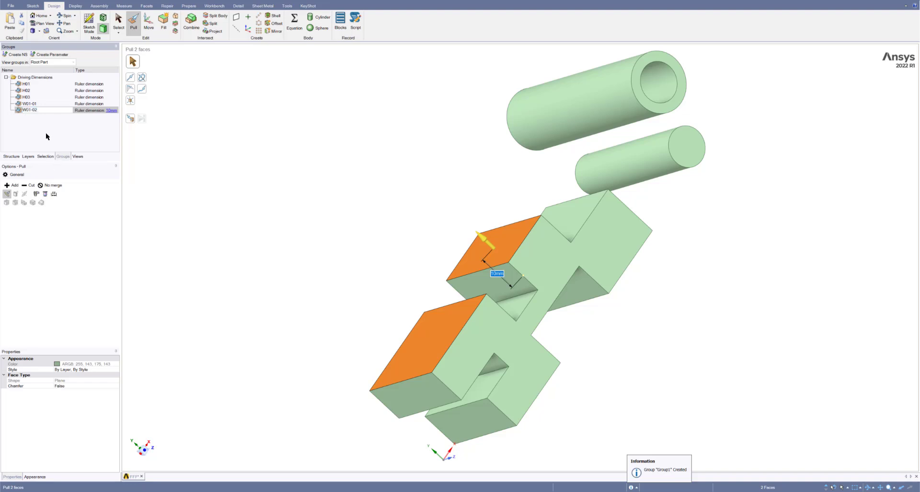
key(Return)
click(111, 111)
Try W01-02 at 30mm, then undo the resize to restore the end boxes.
text(30)
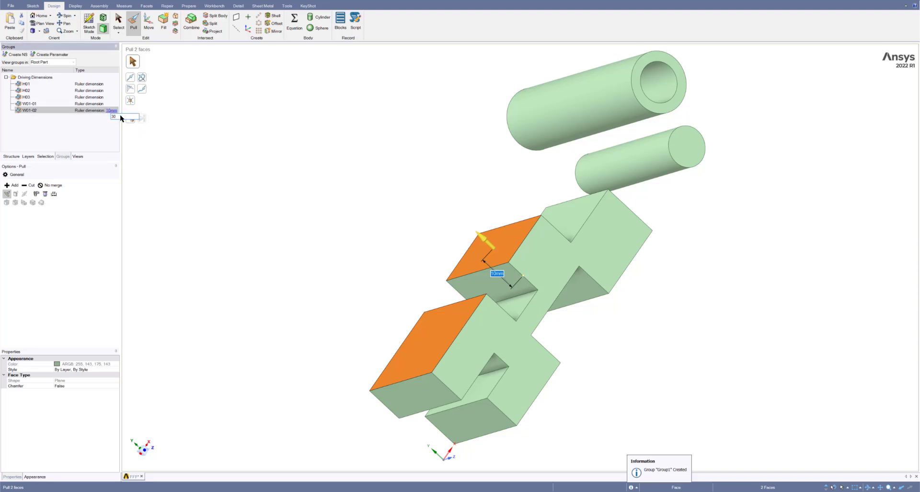
key(Return)
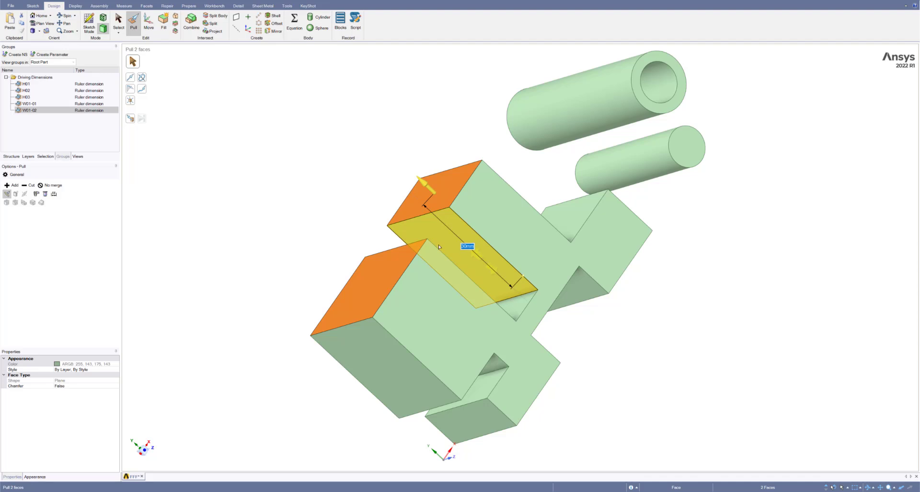
click(279, 166)
key(ctrl+z)
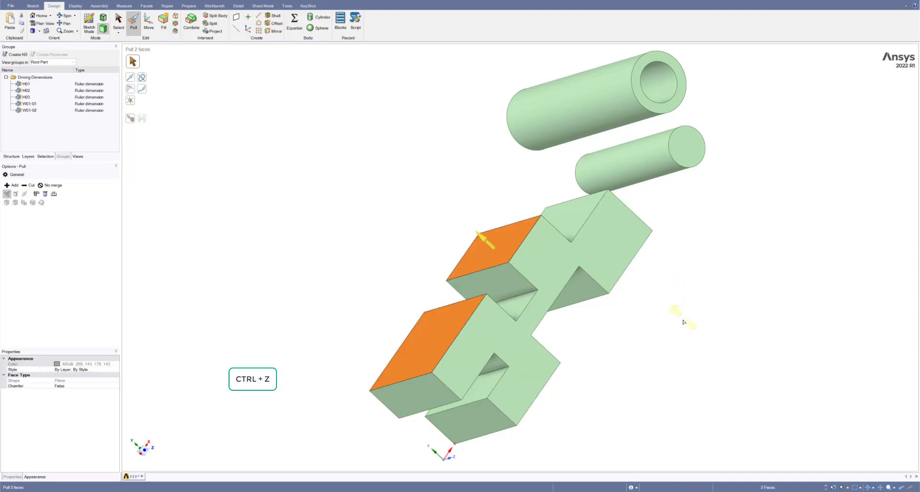
click(677, 294)
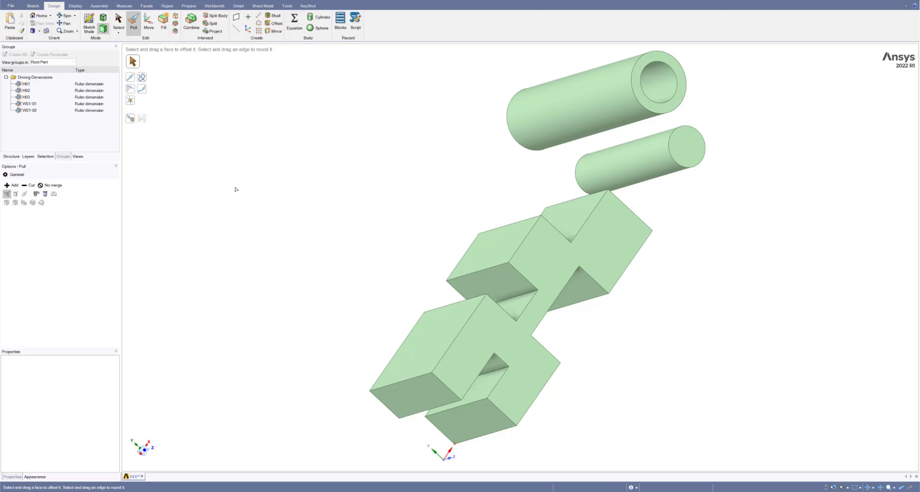
mouse_move(548, 246)
middle_down()
mouse_move(717, 279)
mouse_move(668, 300)
mouse_move(685, 310)
middle_up()
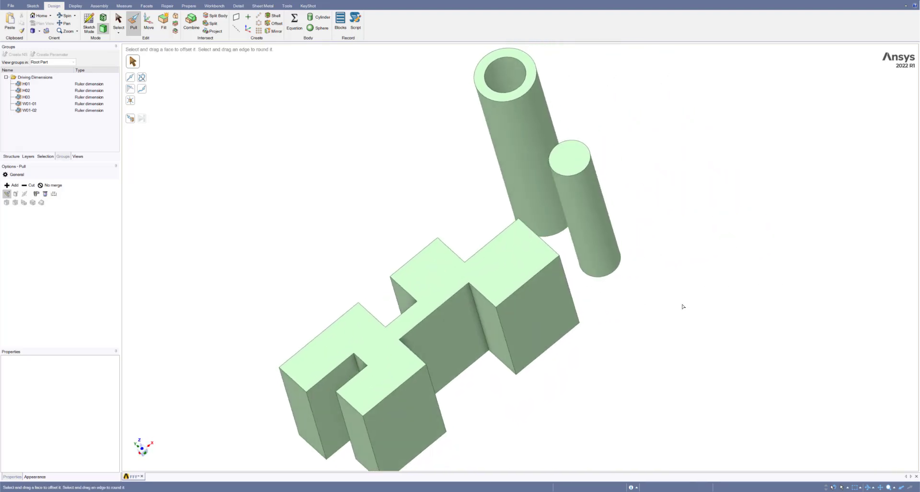
Expose the small cylinder's 5 mm radius as a driving parameter named R02.
scroll(685, 307, down, 2)
scroll(649, 199, up, 3)
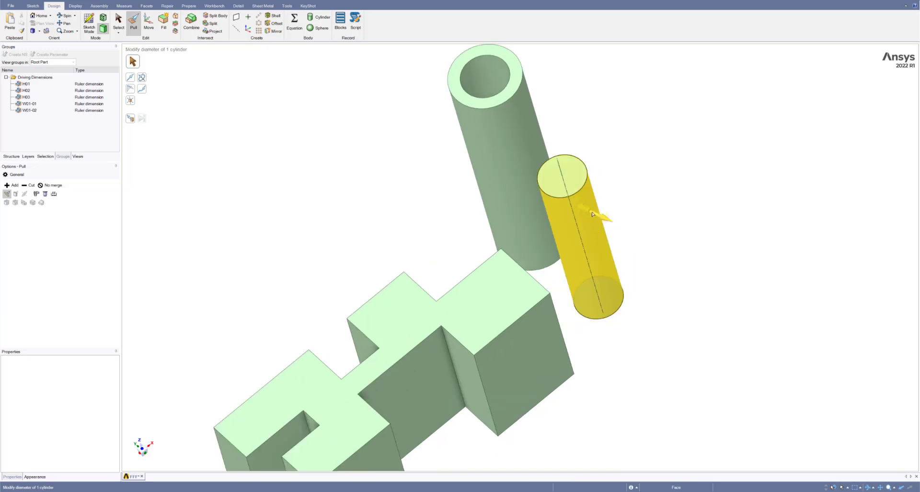
click(594, 213)
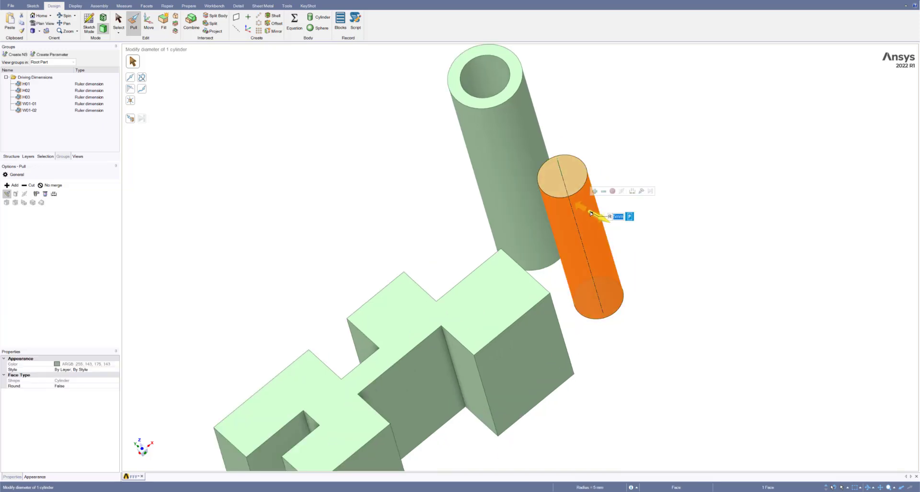
click(630, 217)
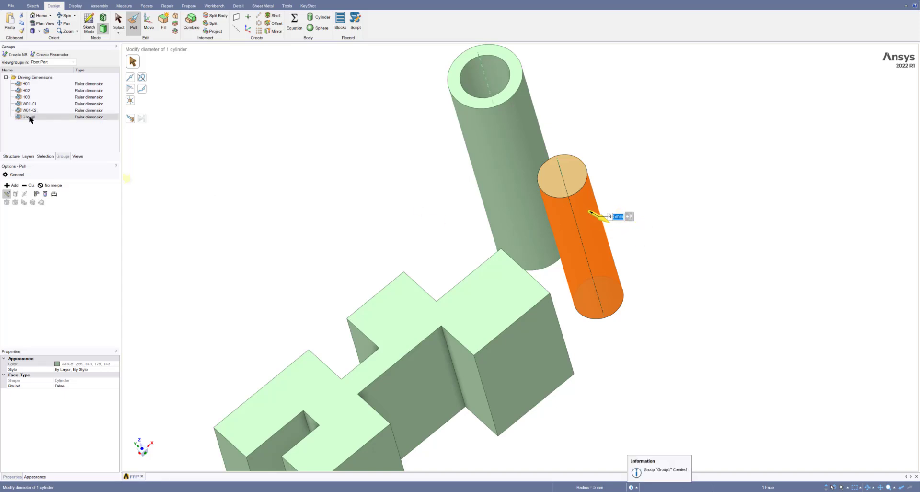
right_click(29, 118)
click(46, 151)
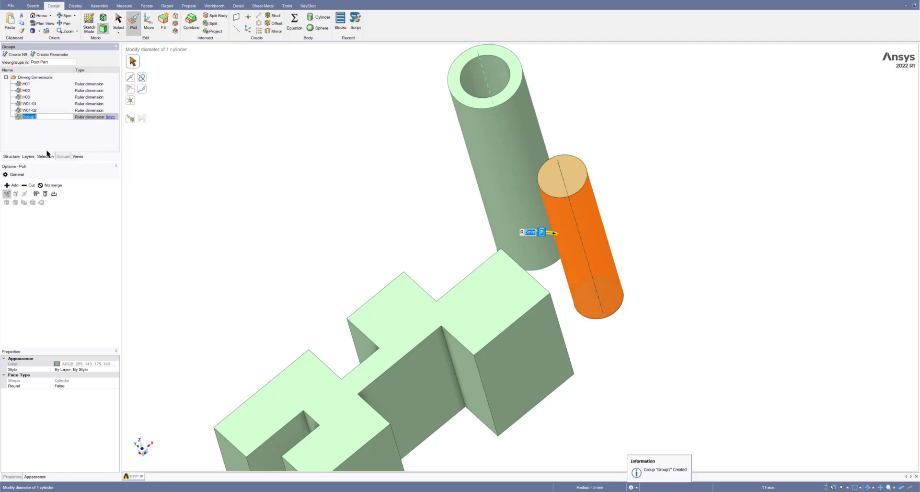
text(R02)
key(Return)
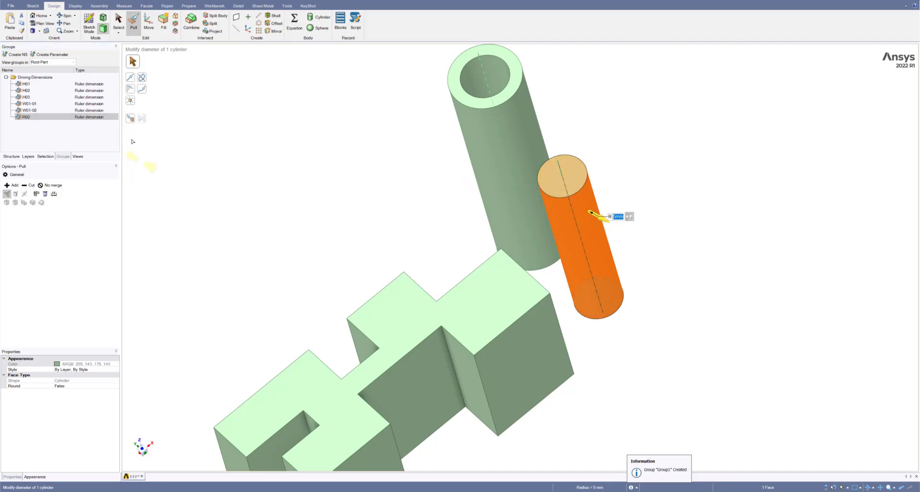
Review R02 and test undo so the cylinder keeps its original thickness.
click(105, 116)
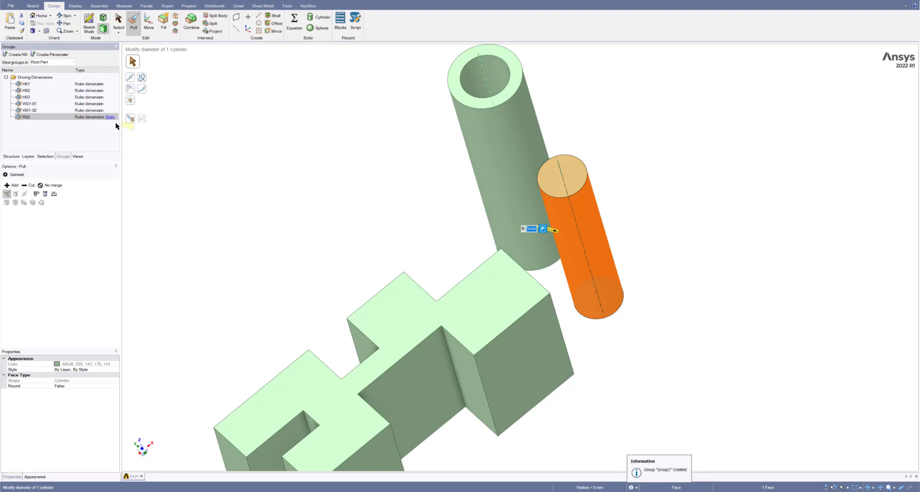
key(ctrl+z)
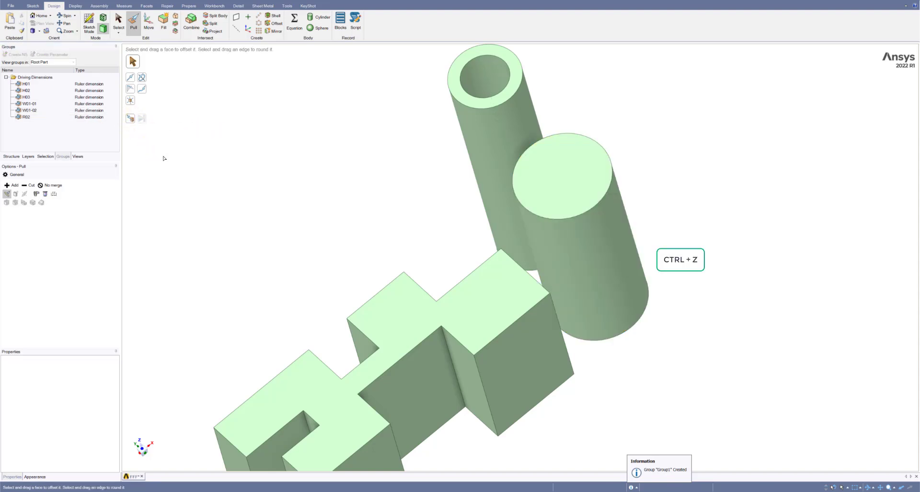
key(ctrl+z)
click(383, 183)
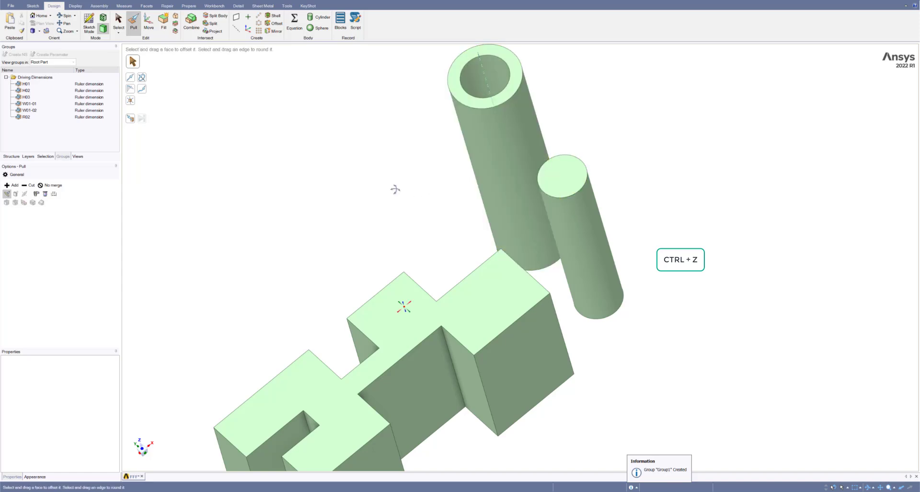
middle_drag(404, 304, 502, 129)
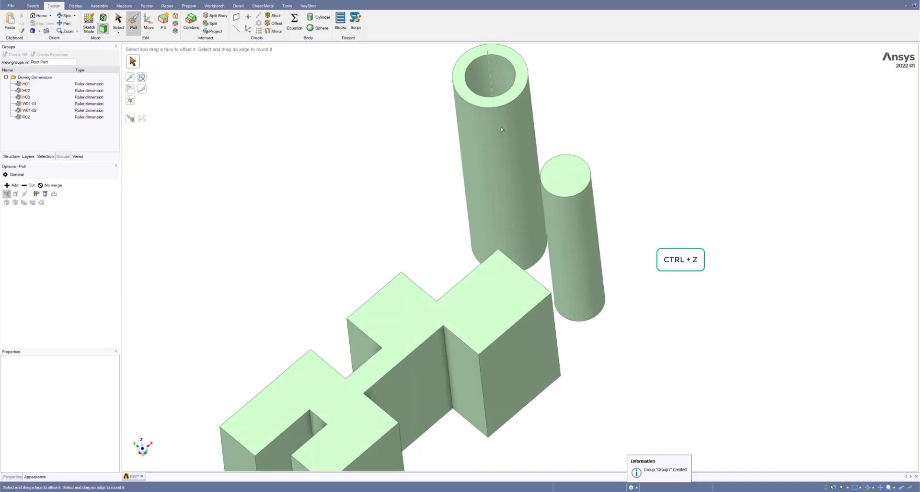
Rename the tube's 7.5 mm outer-radius parameter Group1 to R03-out.
click(527, 115)
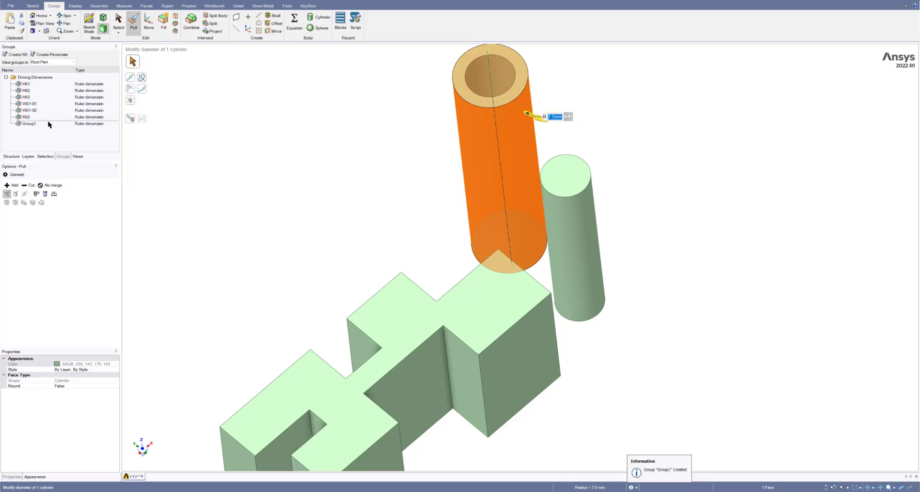
right_click(44, 124)
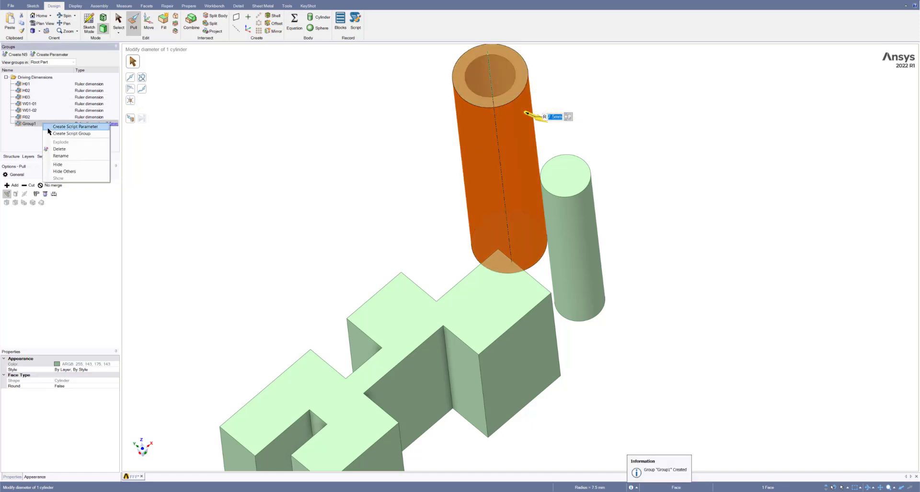
click(59, 156)
text(R03)
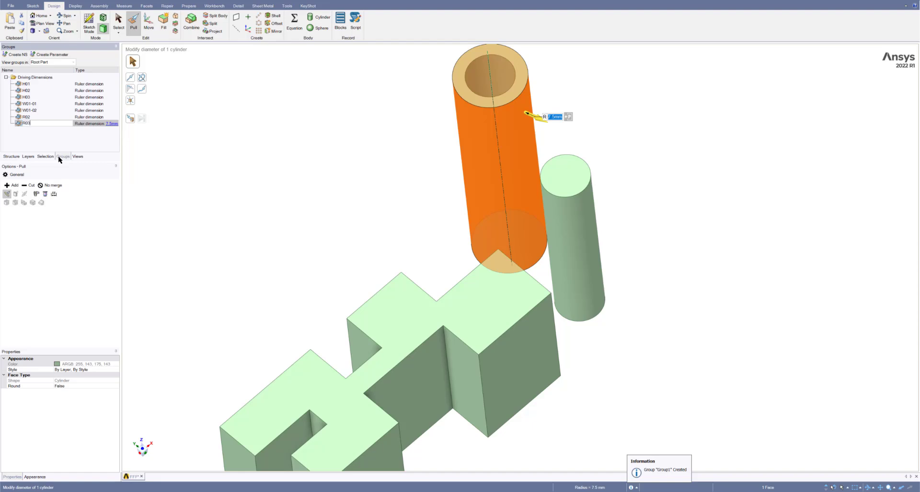
text(-out)
key(Return)
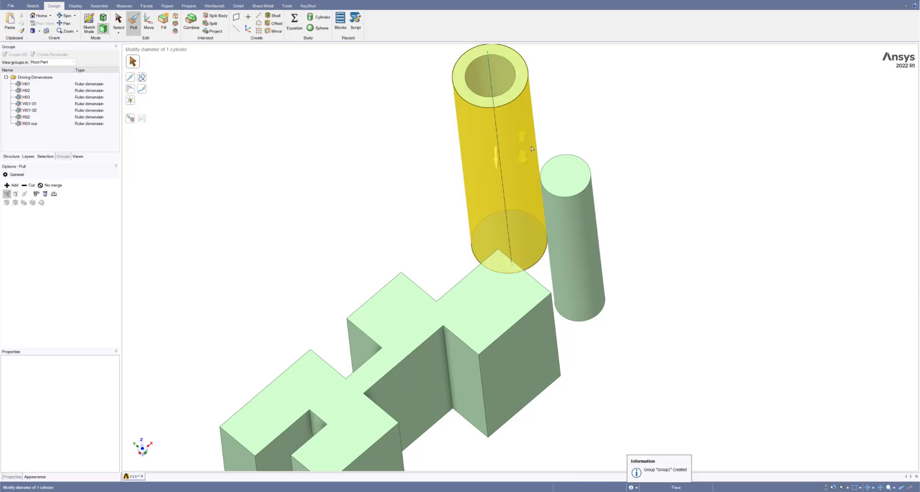
Expose the tube's 5 mm inner radius as a driving parameter named R03-in.
click(483, 67)
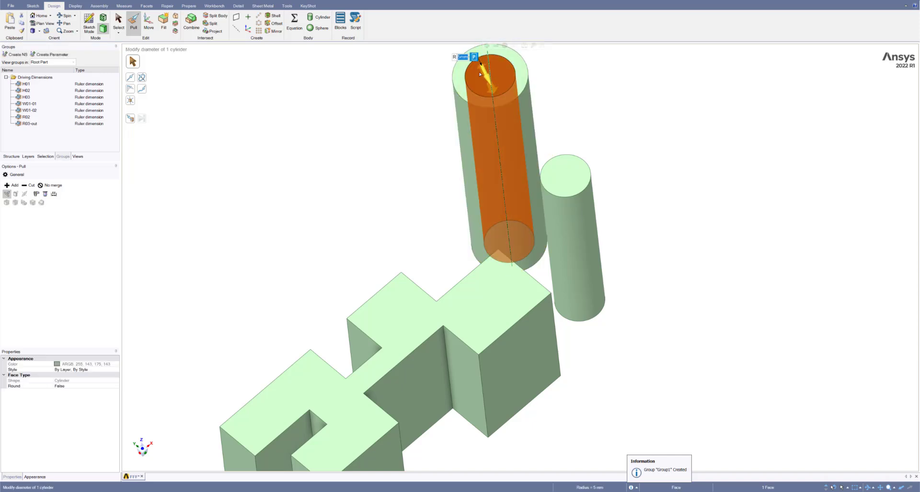
click(474, 57)
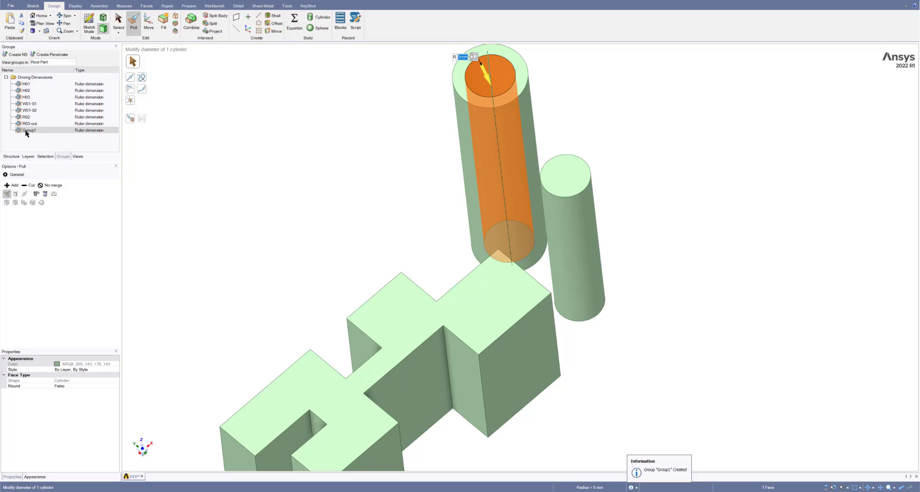
right_click(24, 130)
click(40, 164)
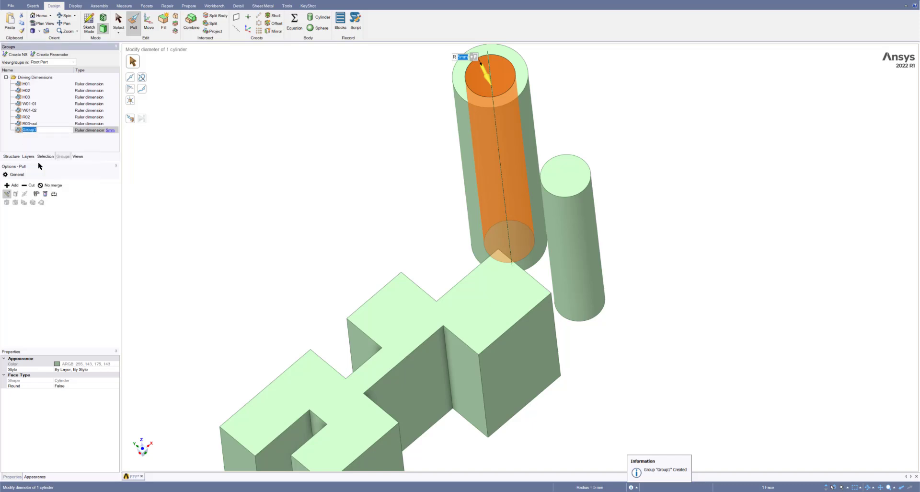
text(R)
click(146, 160)
scroll(360, 210, down, 2)
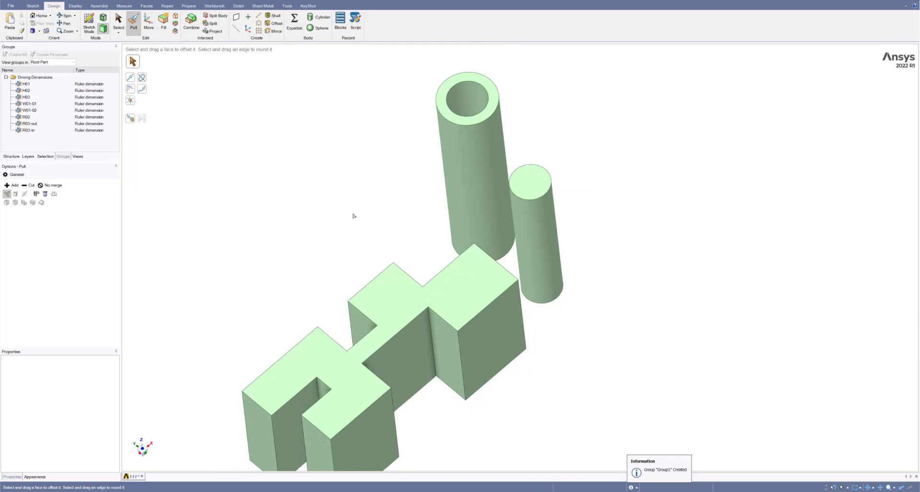
scroll(288, 259, down, 1)
shift+middle_drag(323, 238, 340, 240)
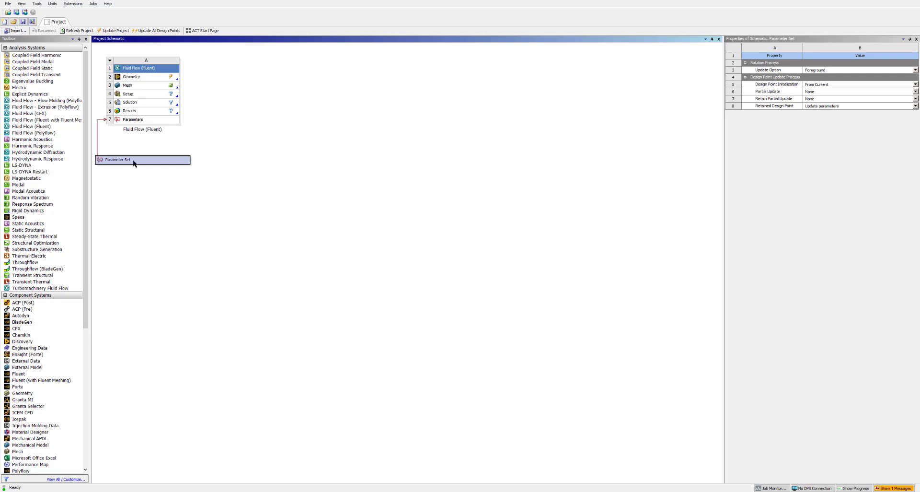
Review all eight parameters H01 through R03-in in Workbench's Parameter Set, then return to SpaceClaim.
double_click(124, 160)
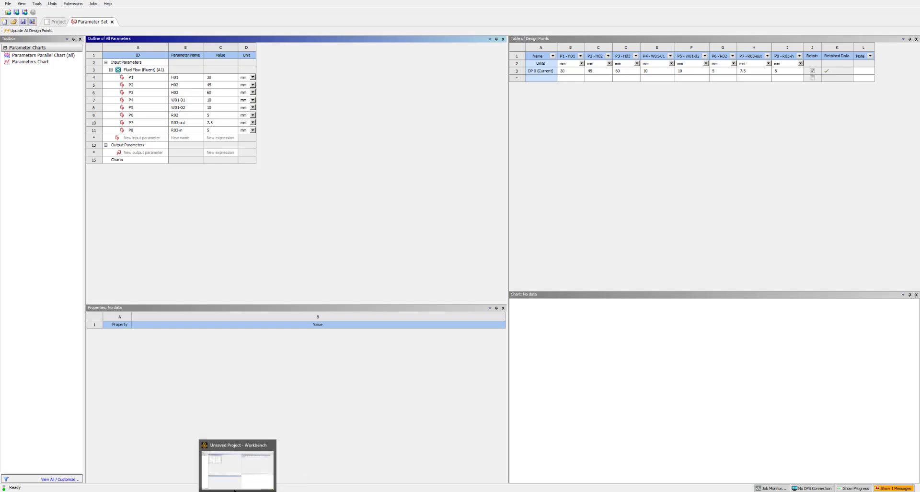
mouse_move(167, 491)
click(167, 467)
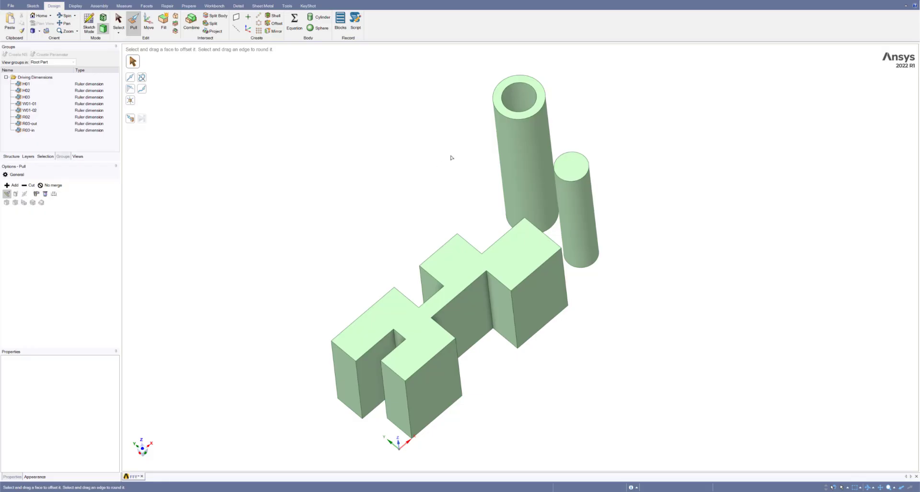
click(434, 421)
middle_drag(425, 397, 431, 432)
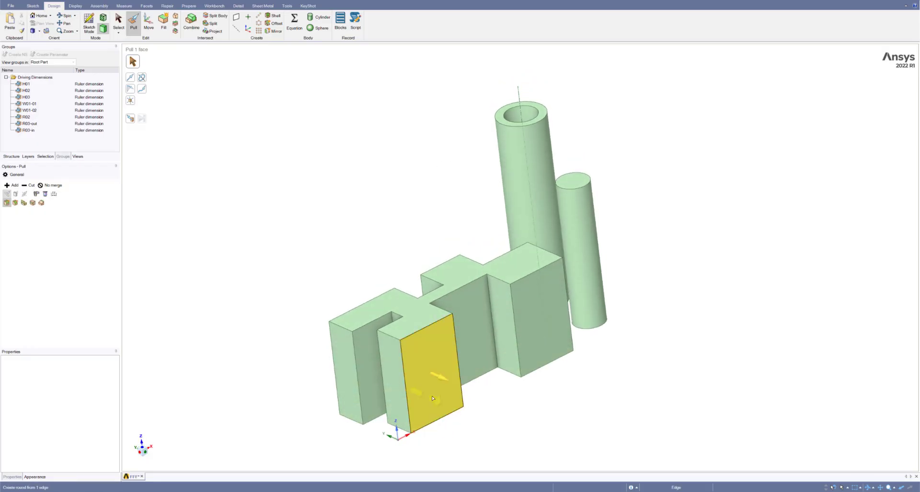